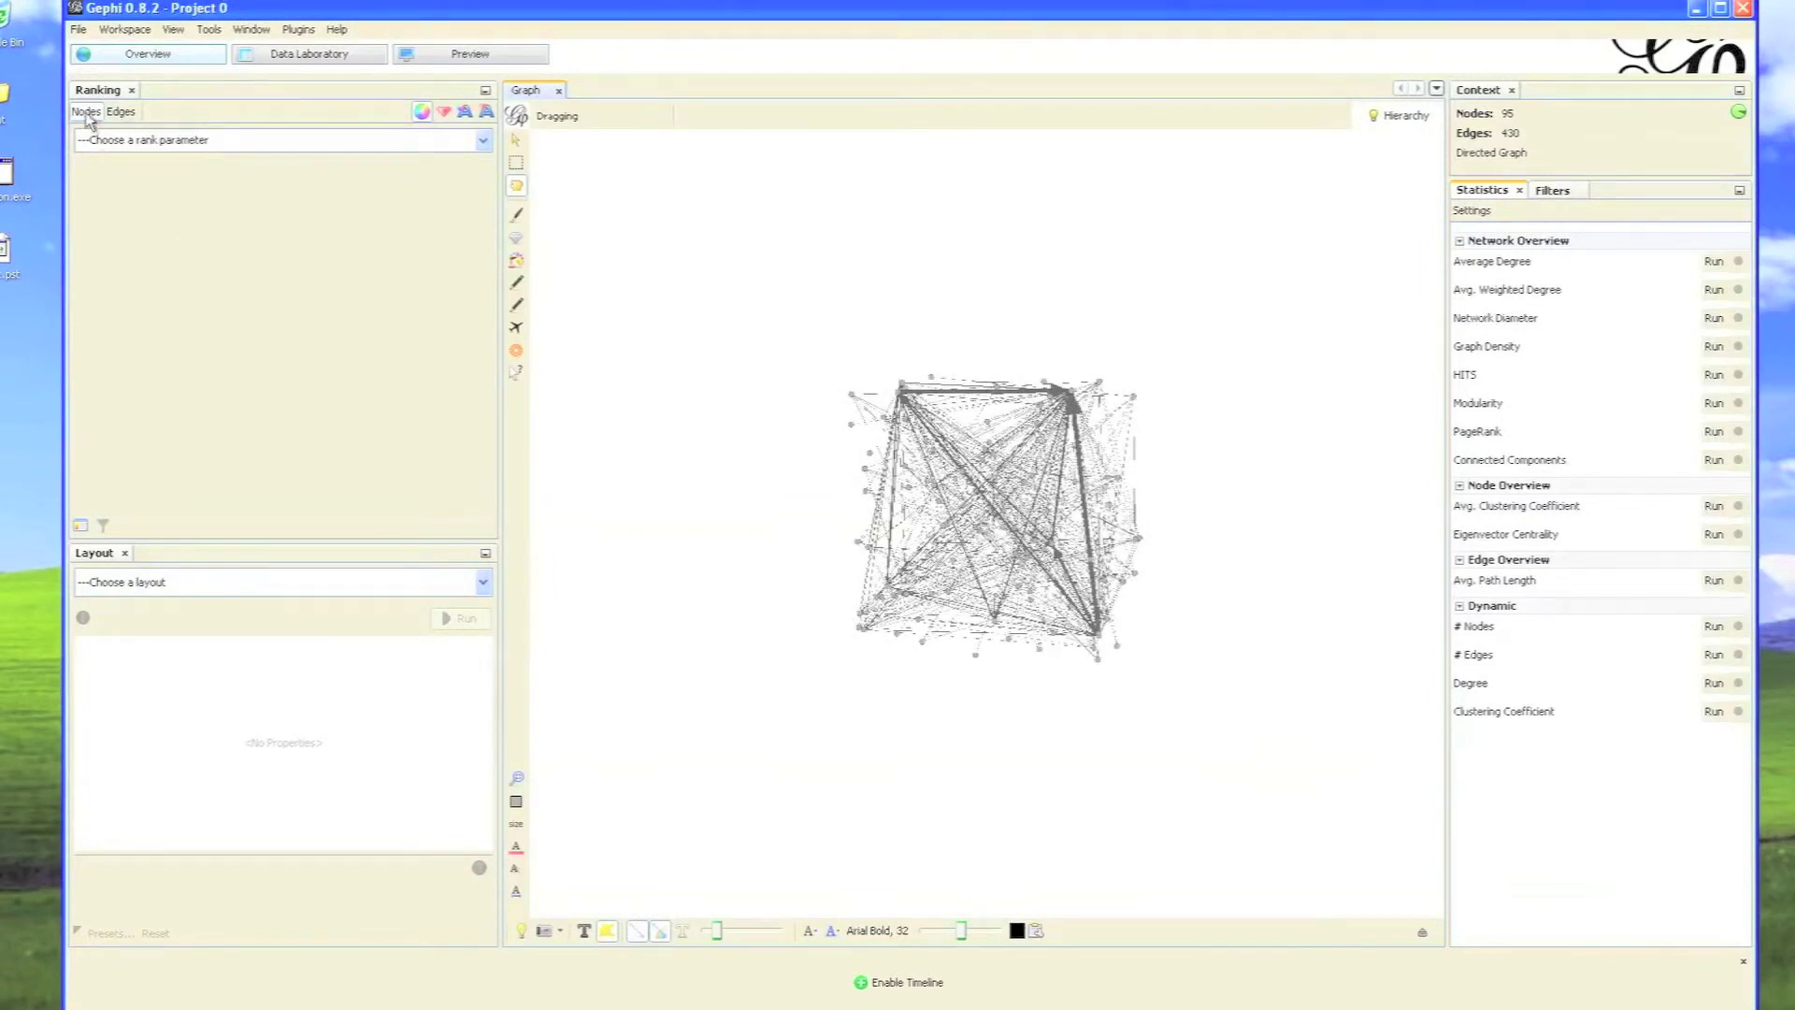
Colour the graph's nodes by frequency using the default white-to-green gradient
left_click(482, 141)
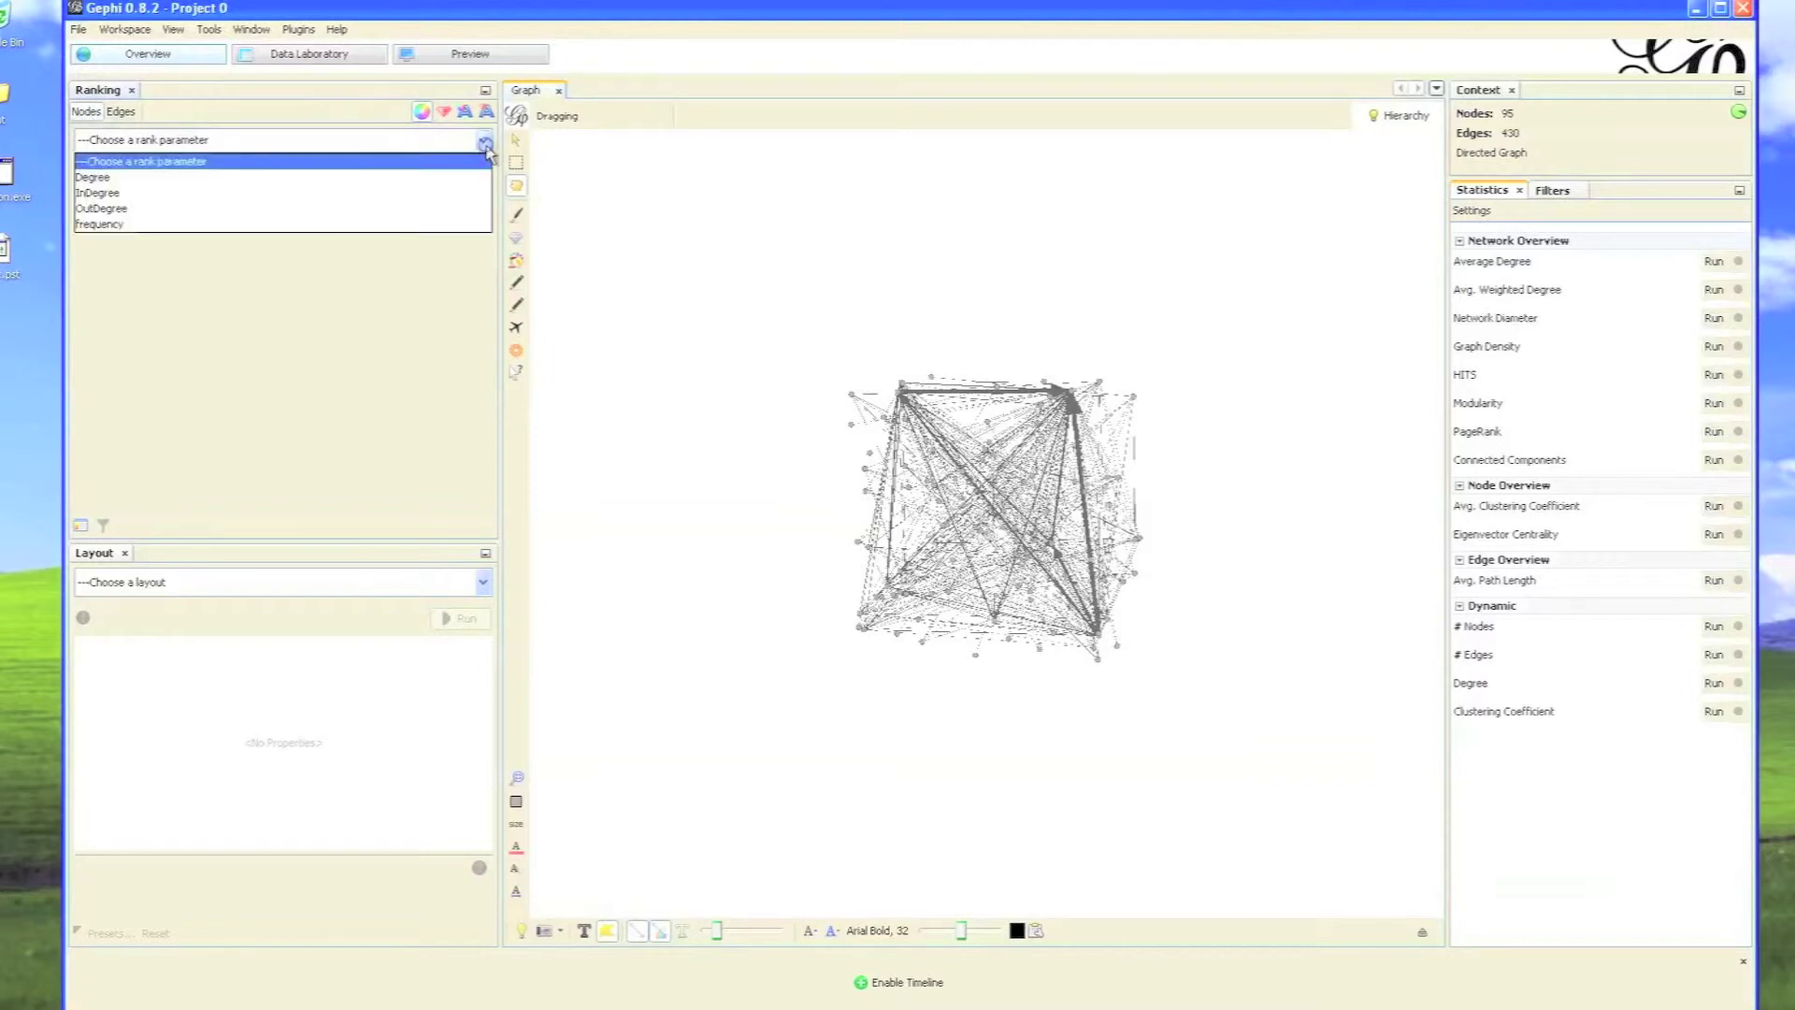
left_click(439, 226)
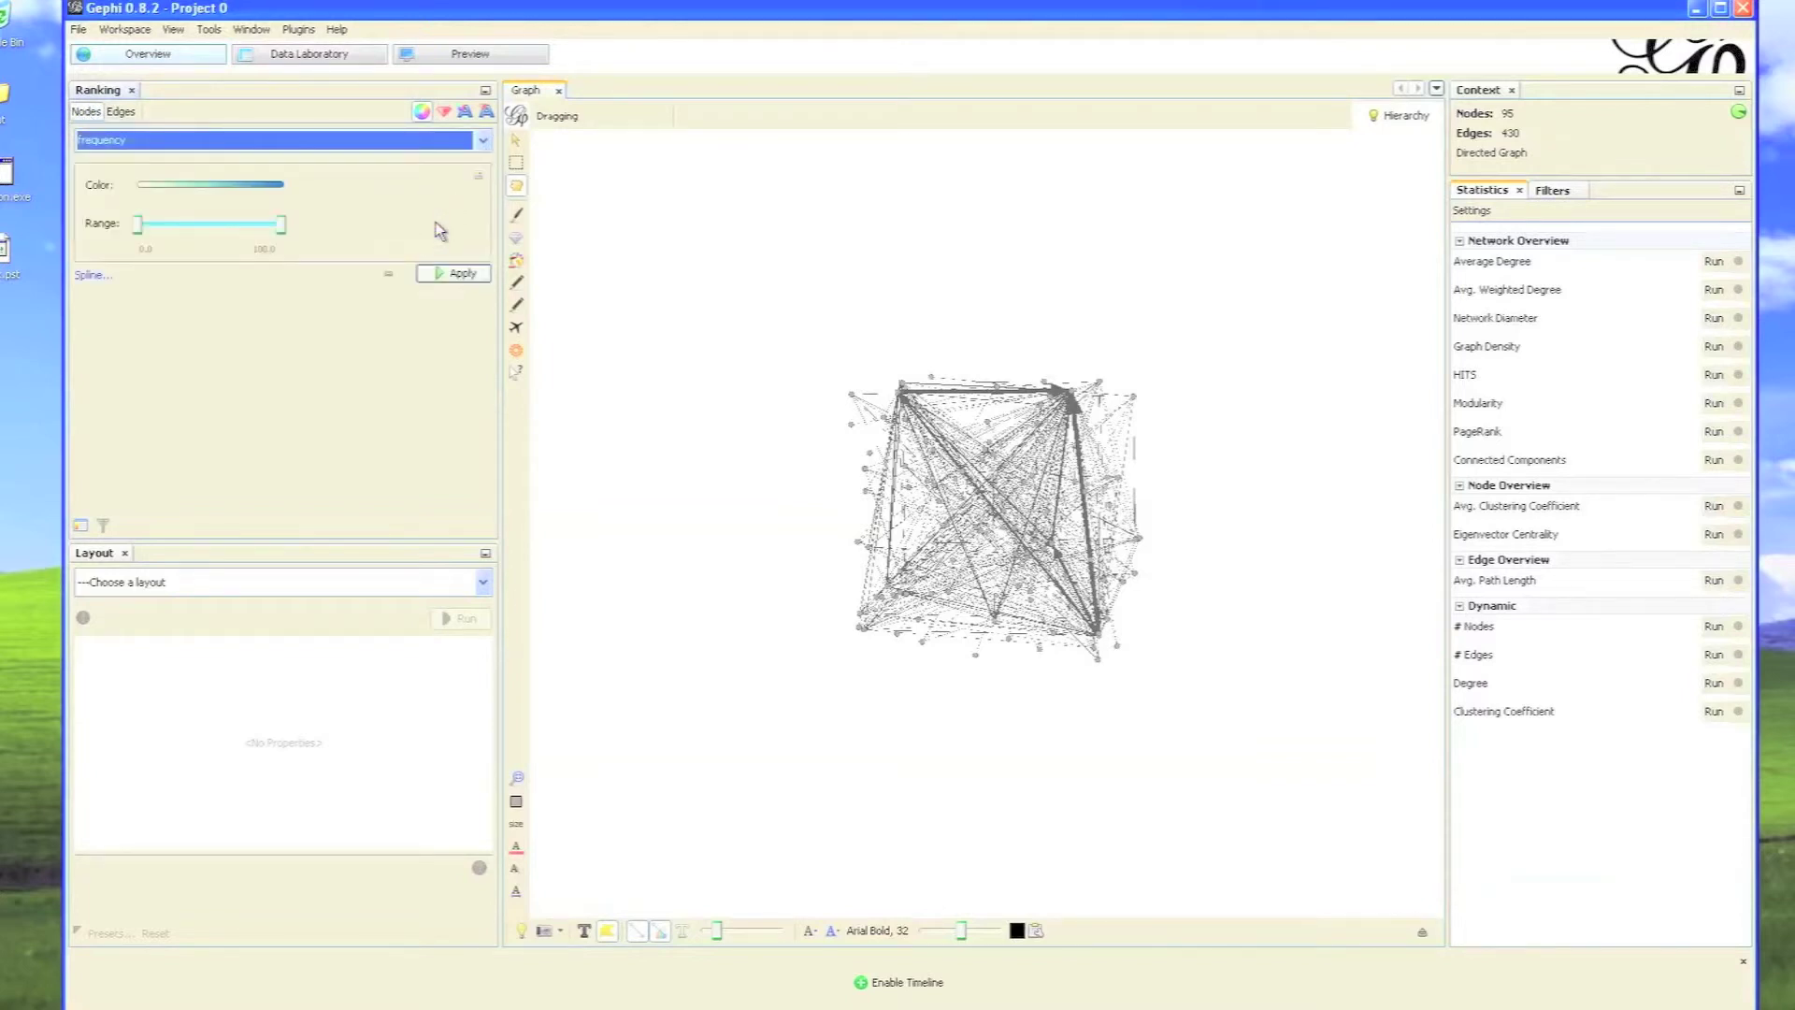
left_click(478, 176)
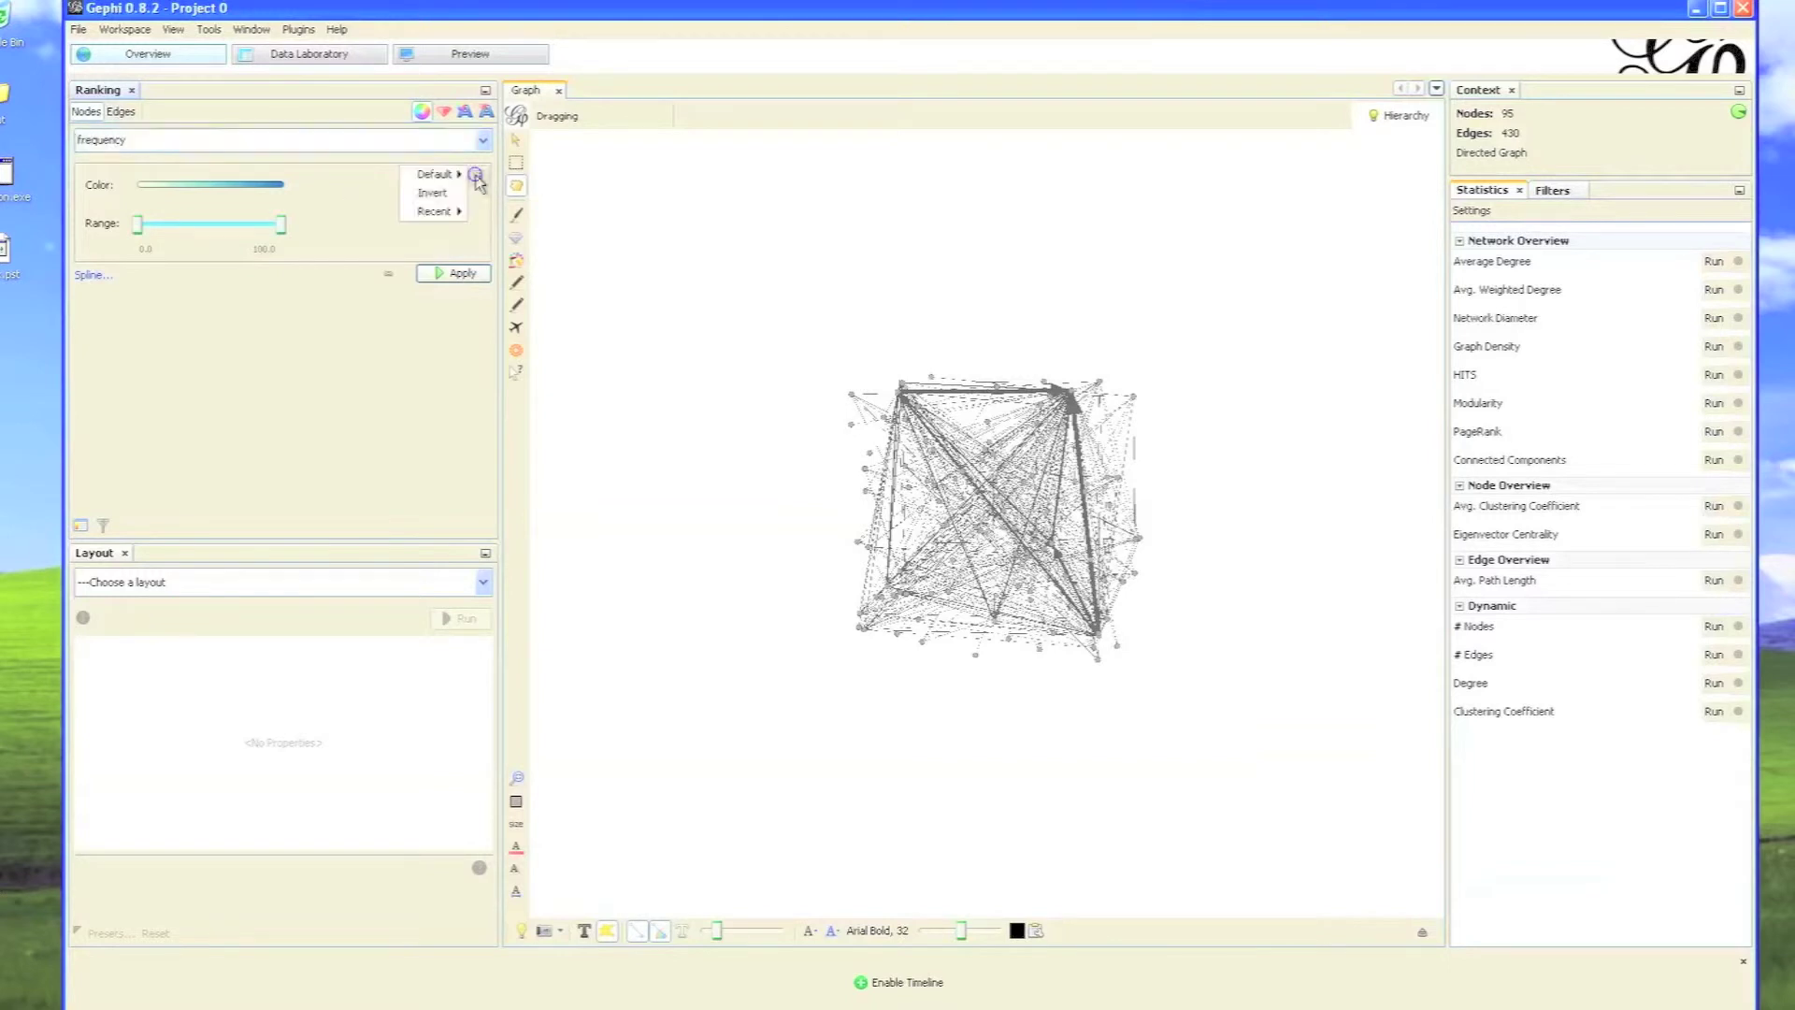
mouse_move(471, 183)
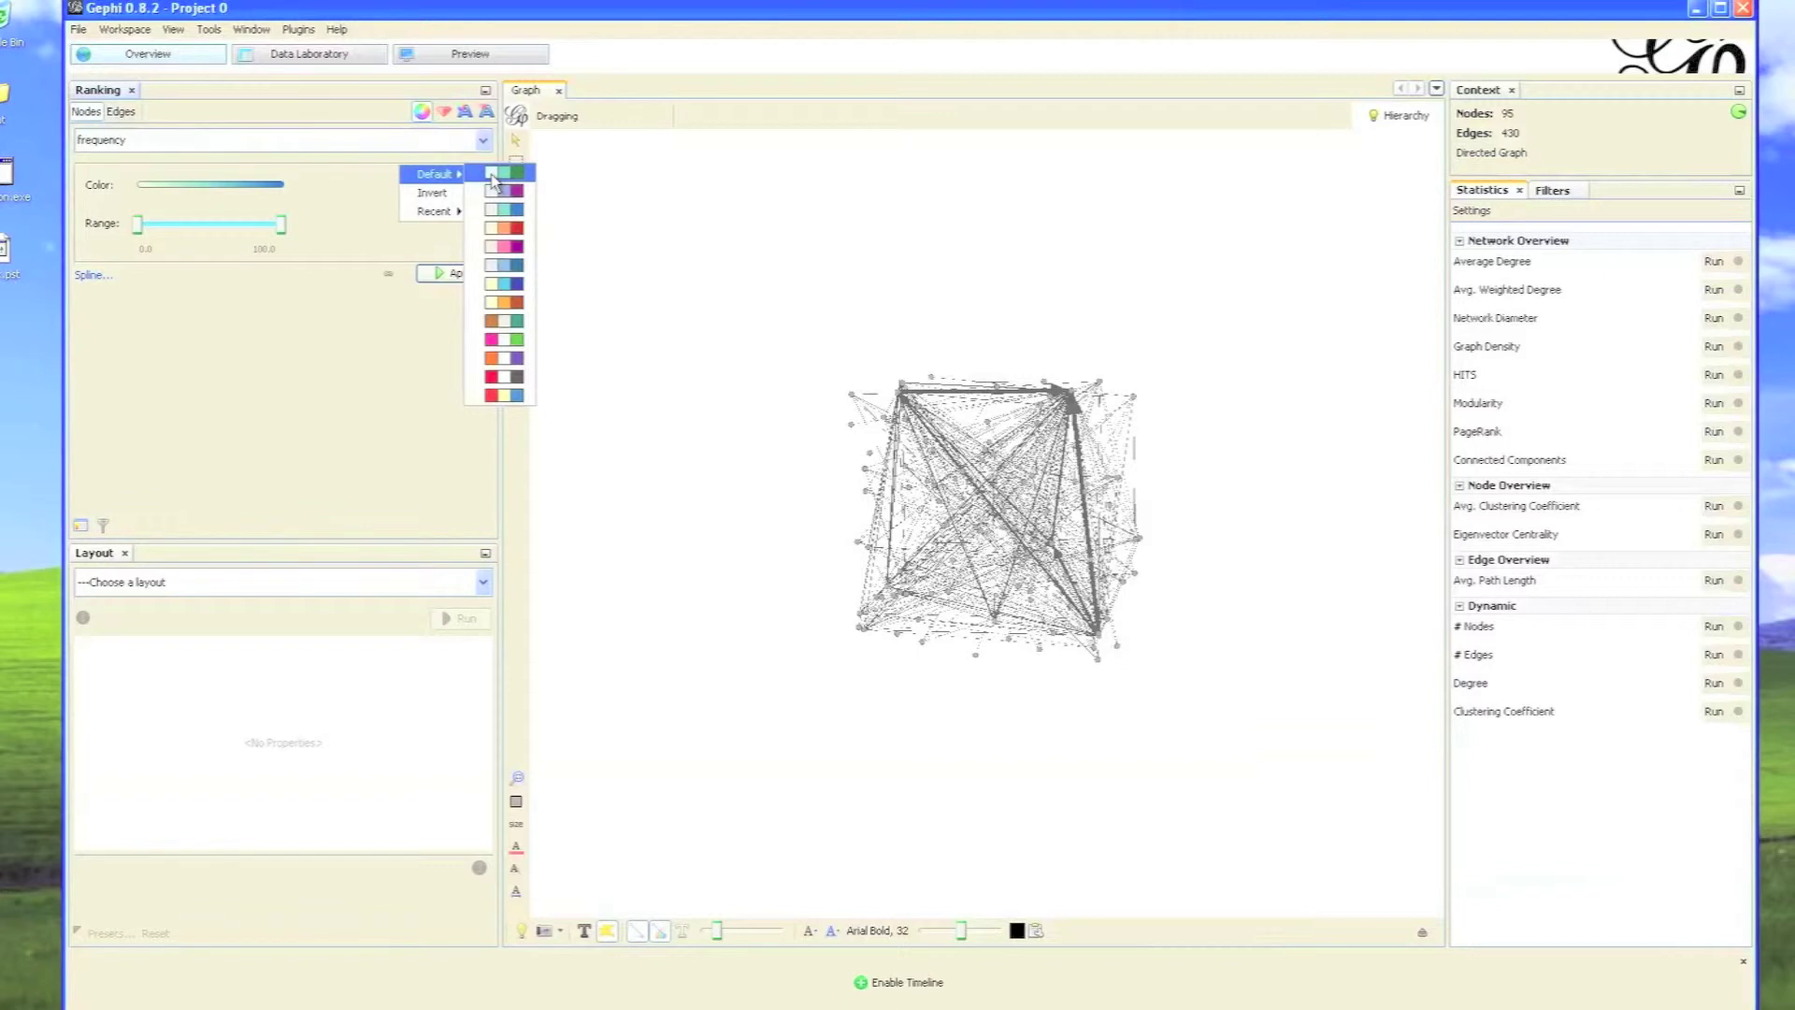
left_click(496, 174)
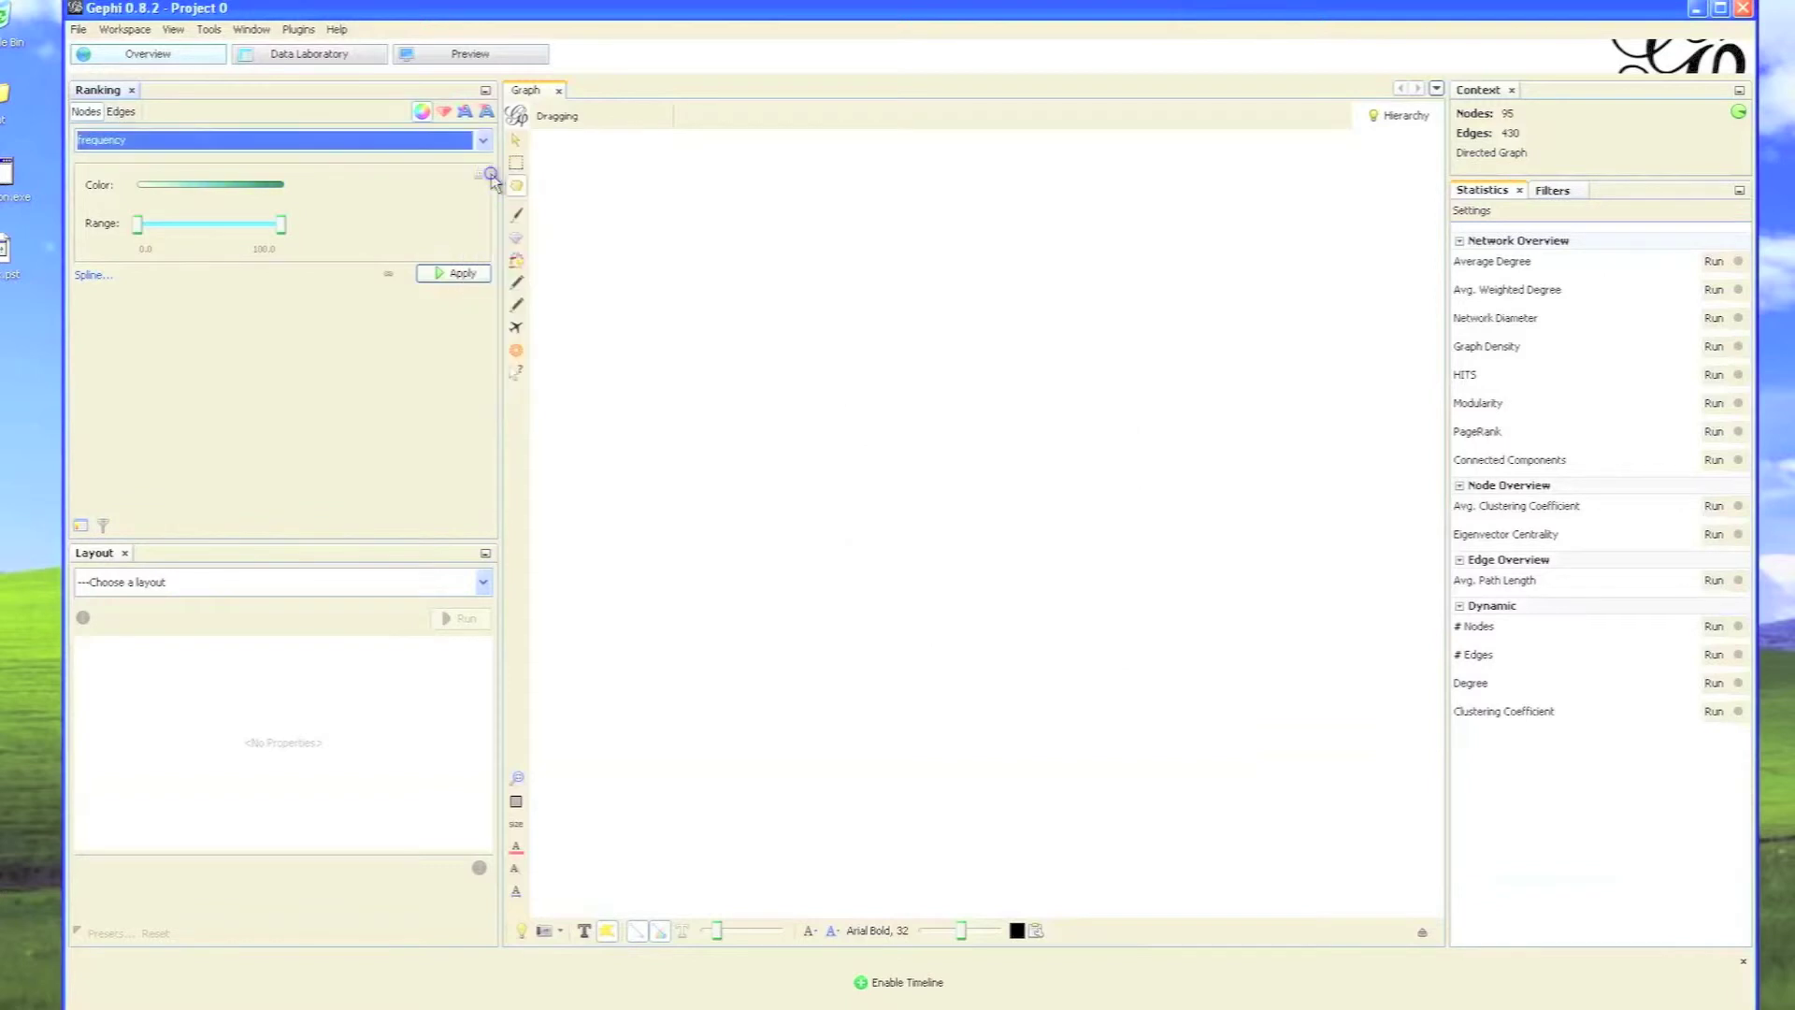
left_click(442, 274)
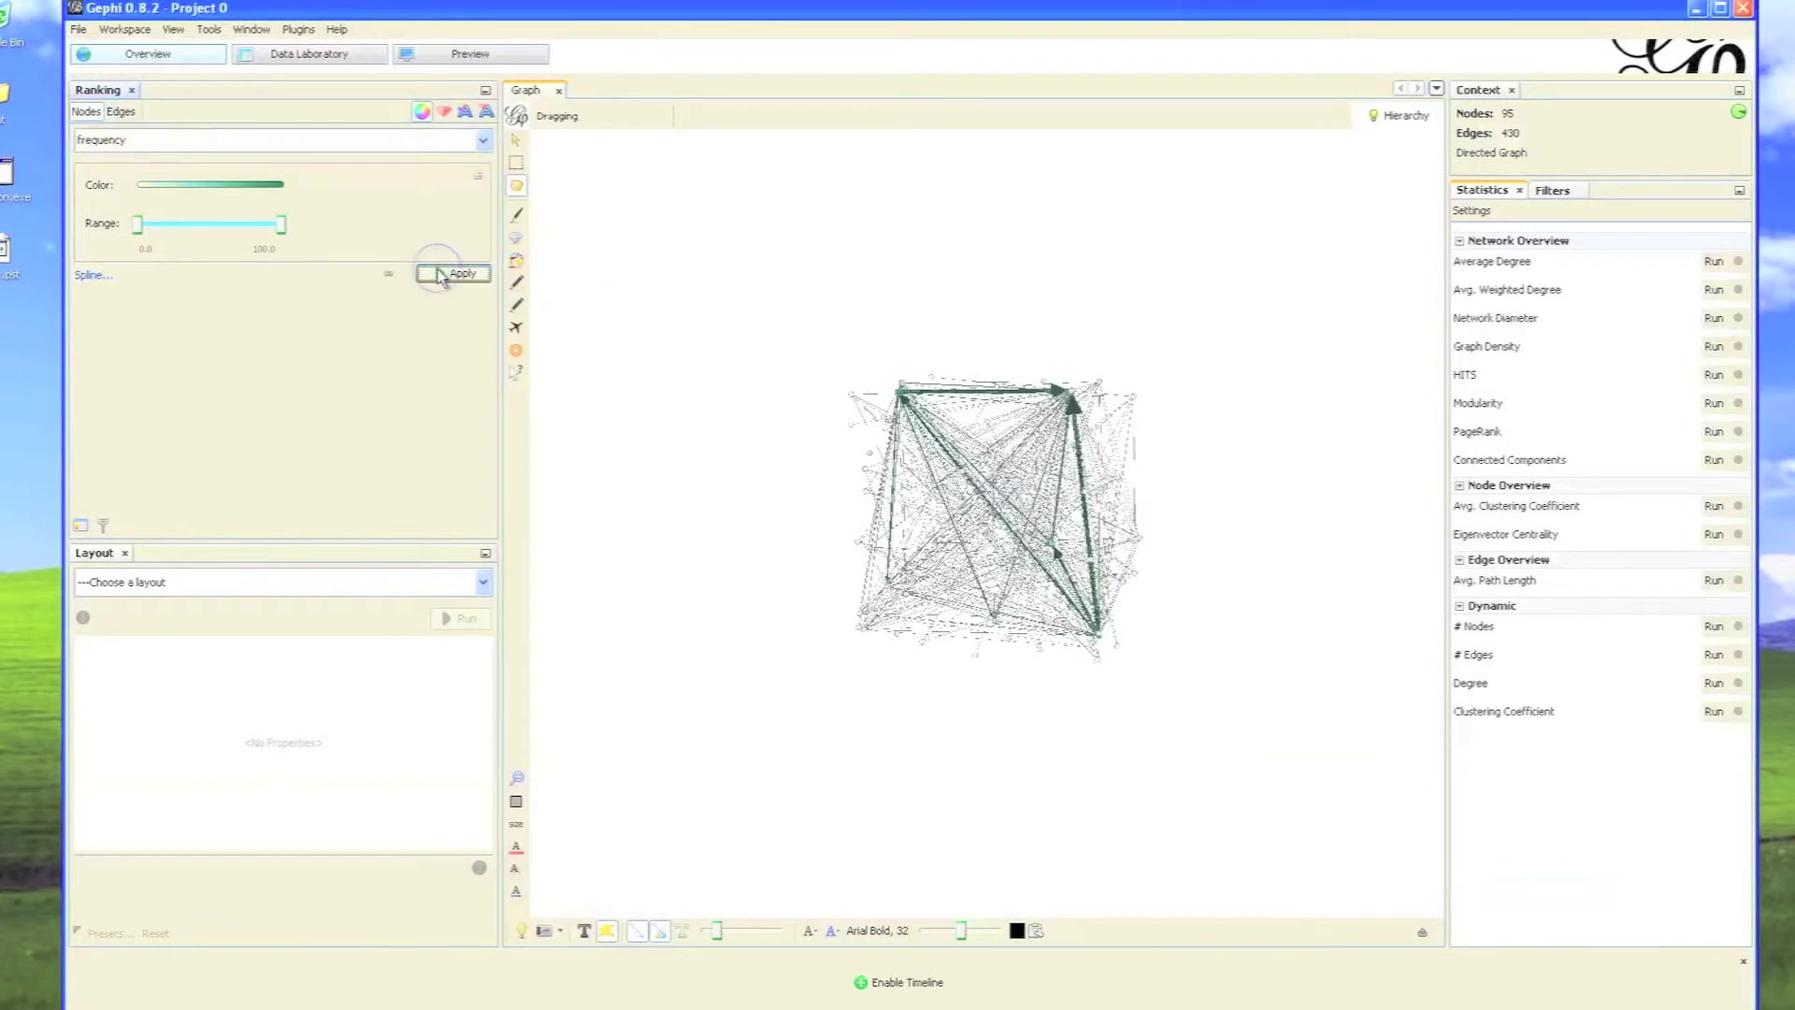
Size the nodes by frequency with a minimum size of 25 and a maximum of 100
left_click(444, 113)
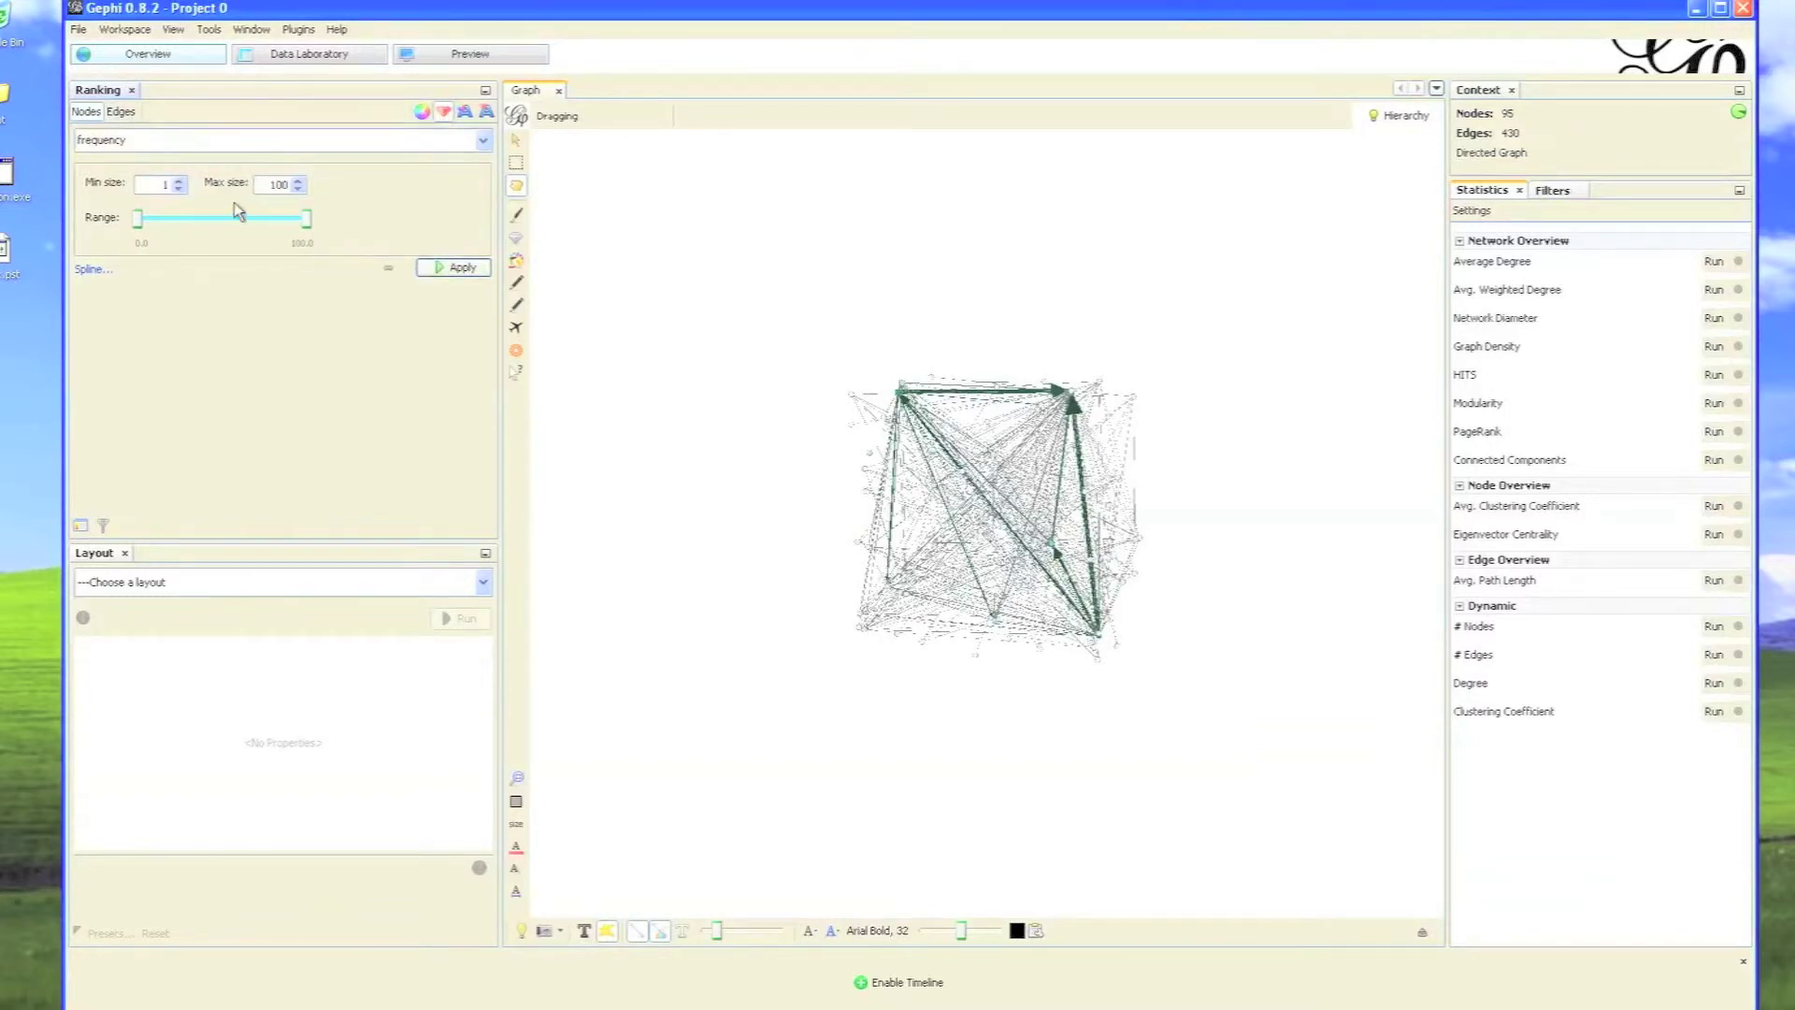
double_click(163, 184)
left_click(458, 273)
left_click(458, 271)
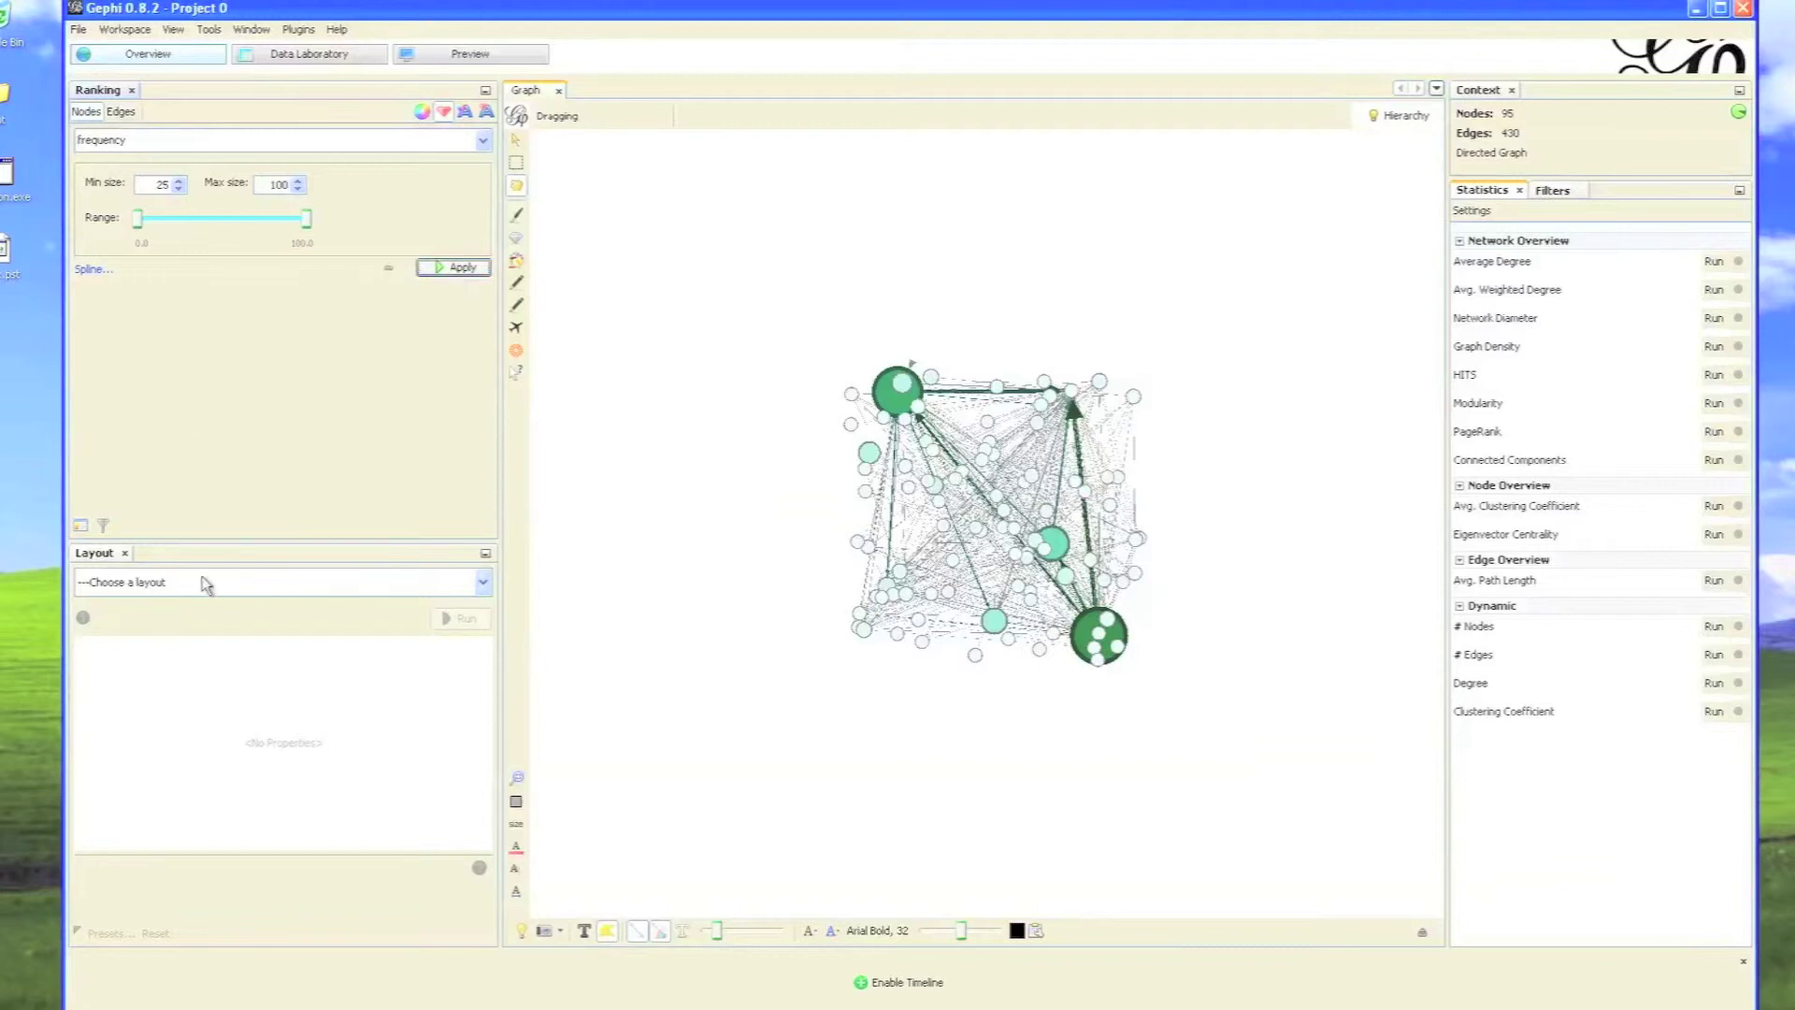
Arrange the graph with the Fruchterman Reingold layout and stop it once the nodes have spread into a circle
left_click(480, 584)
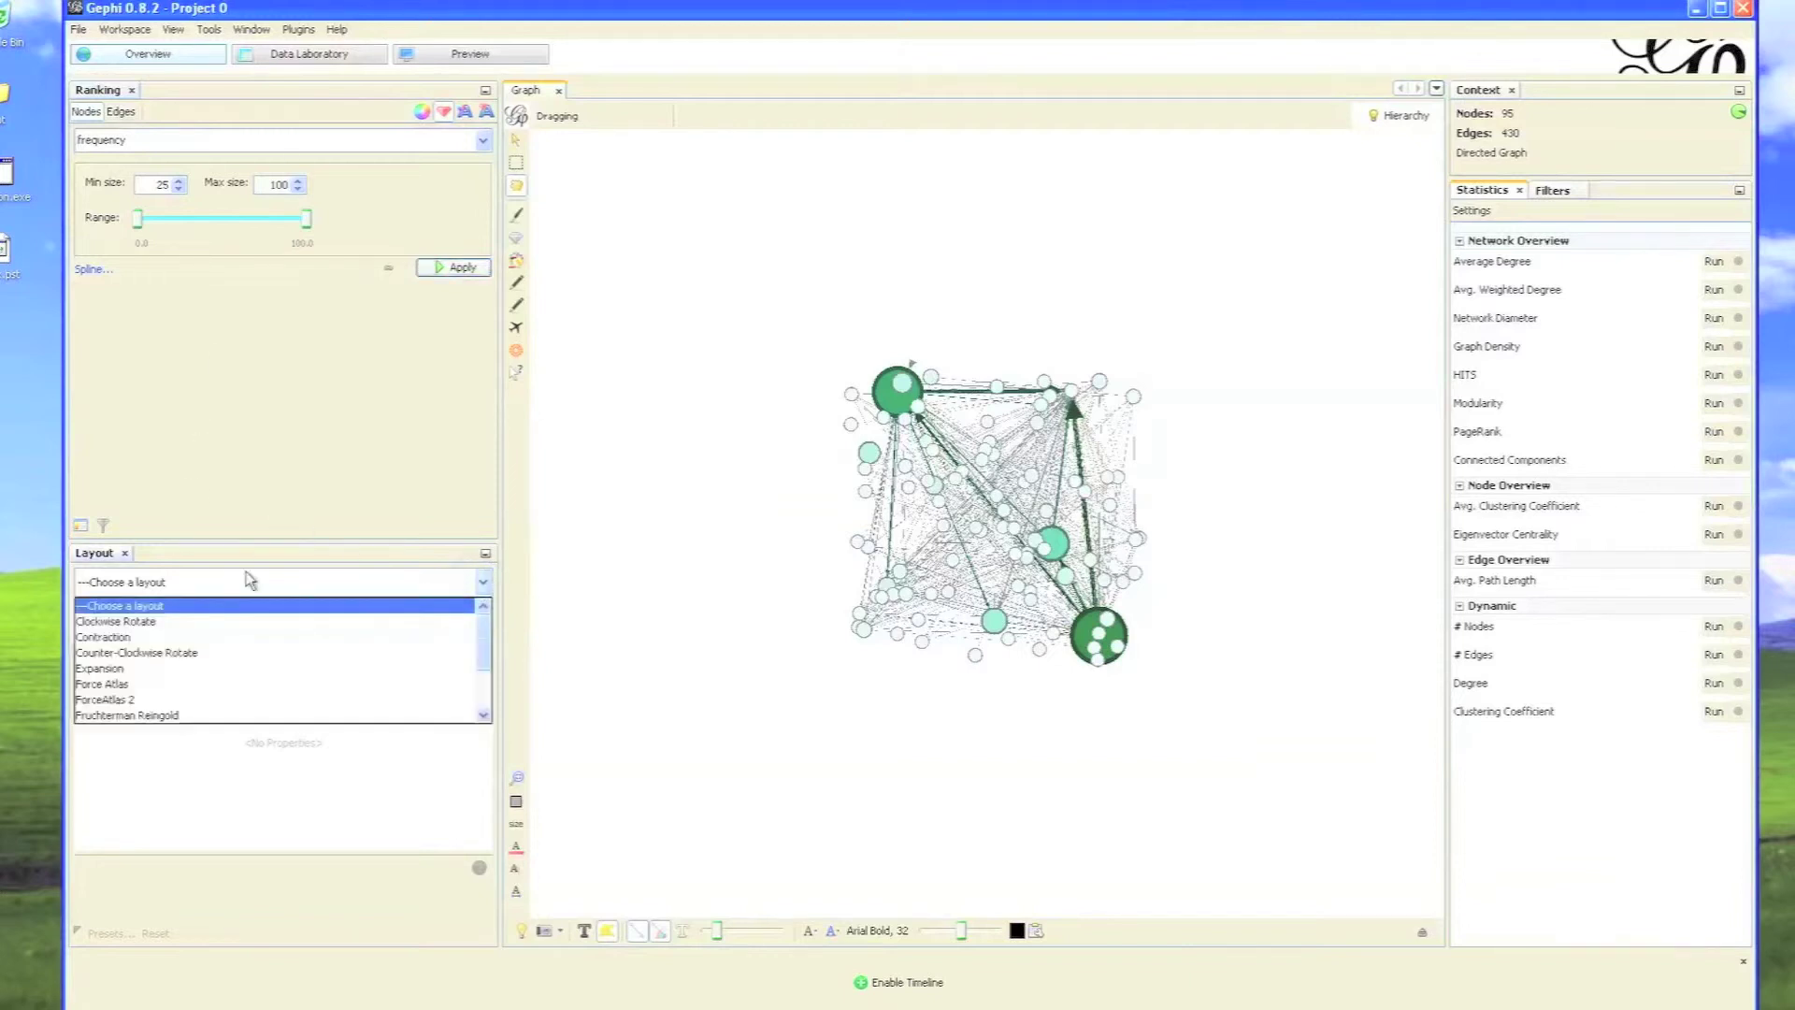
left_click(179, 717)
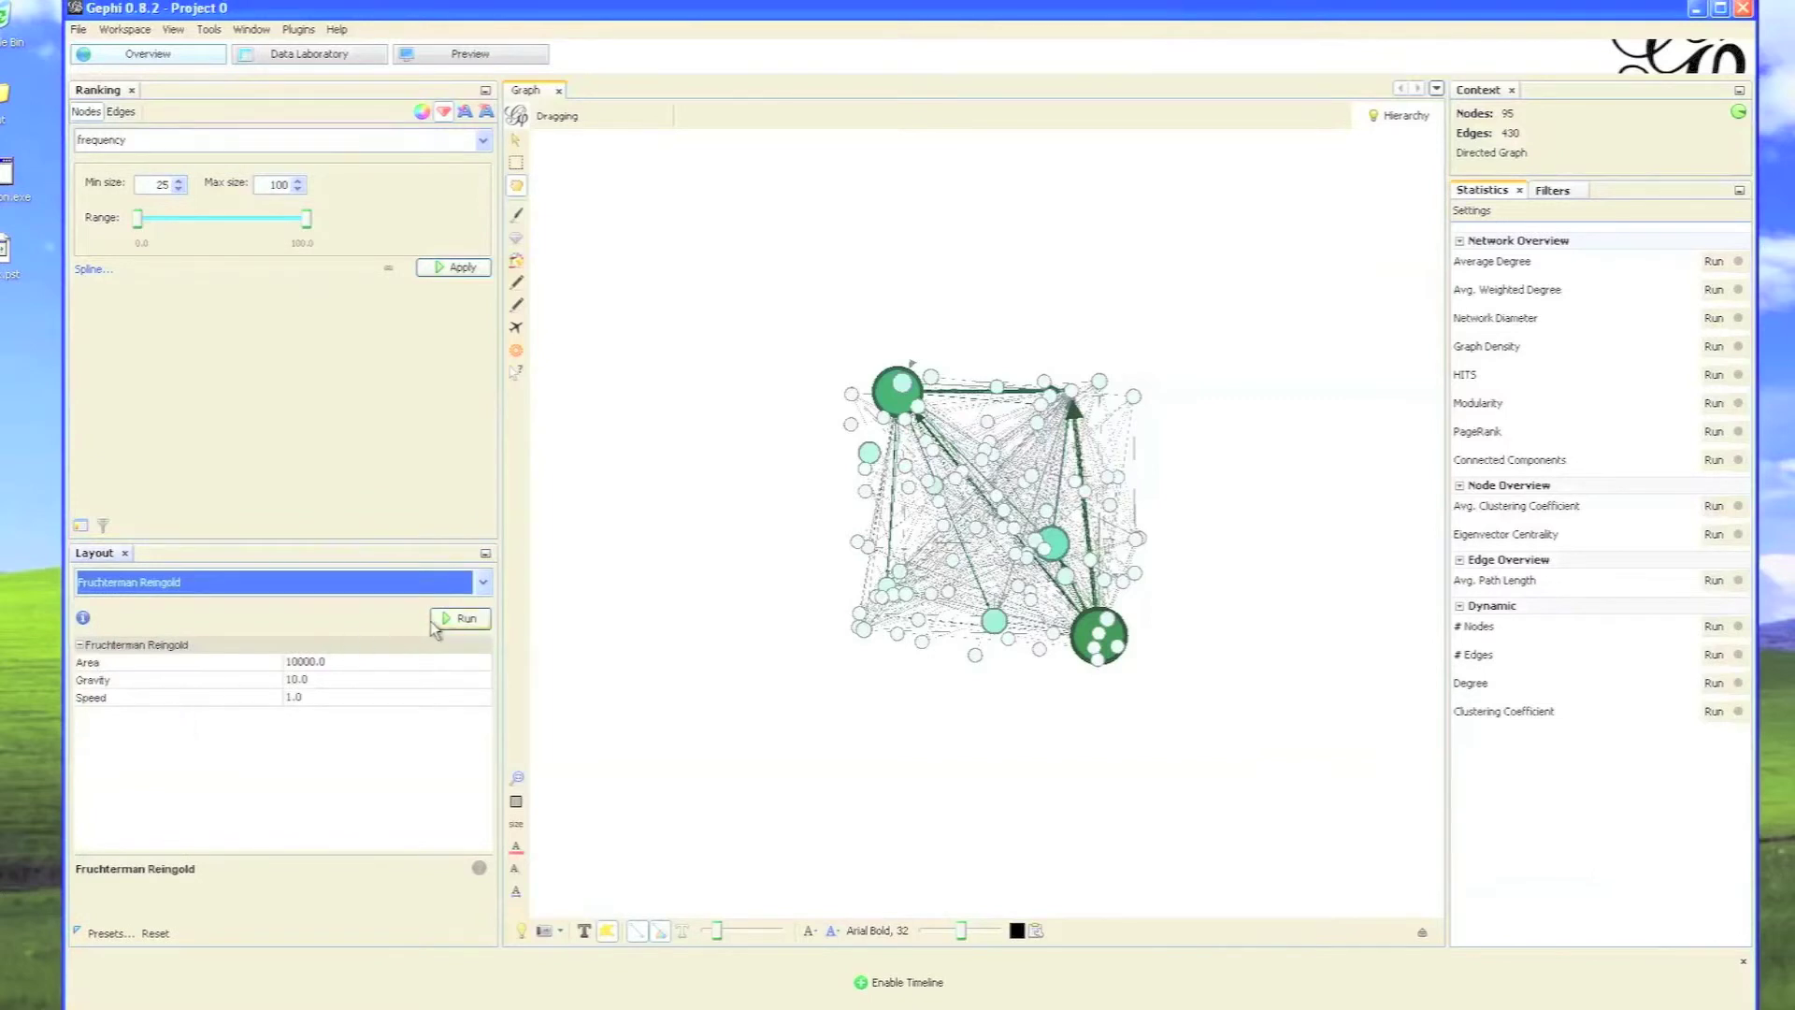
left_click(458, 619)
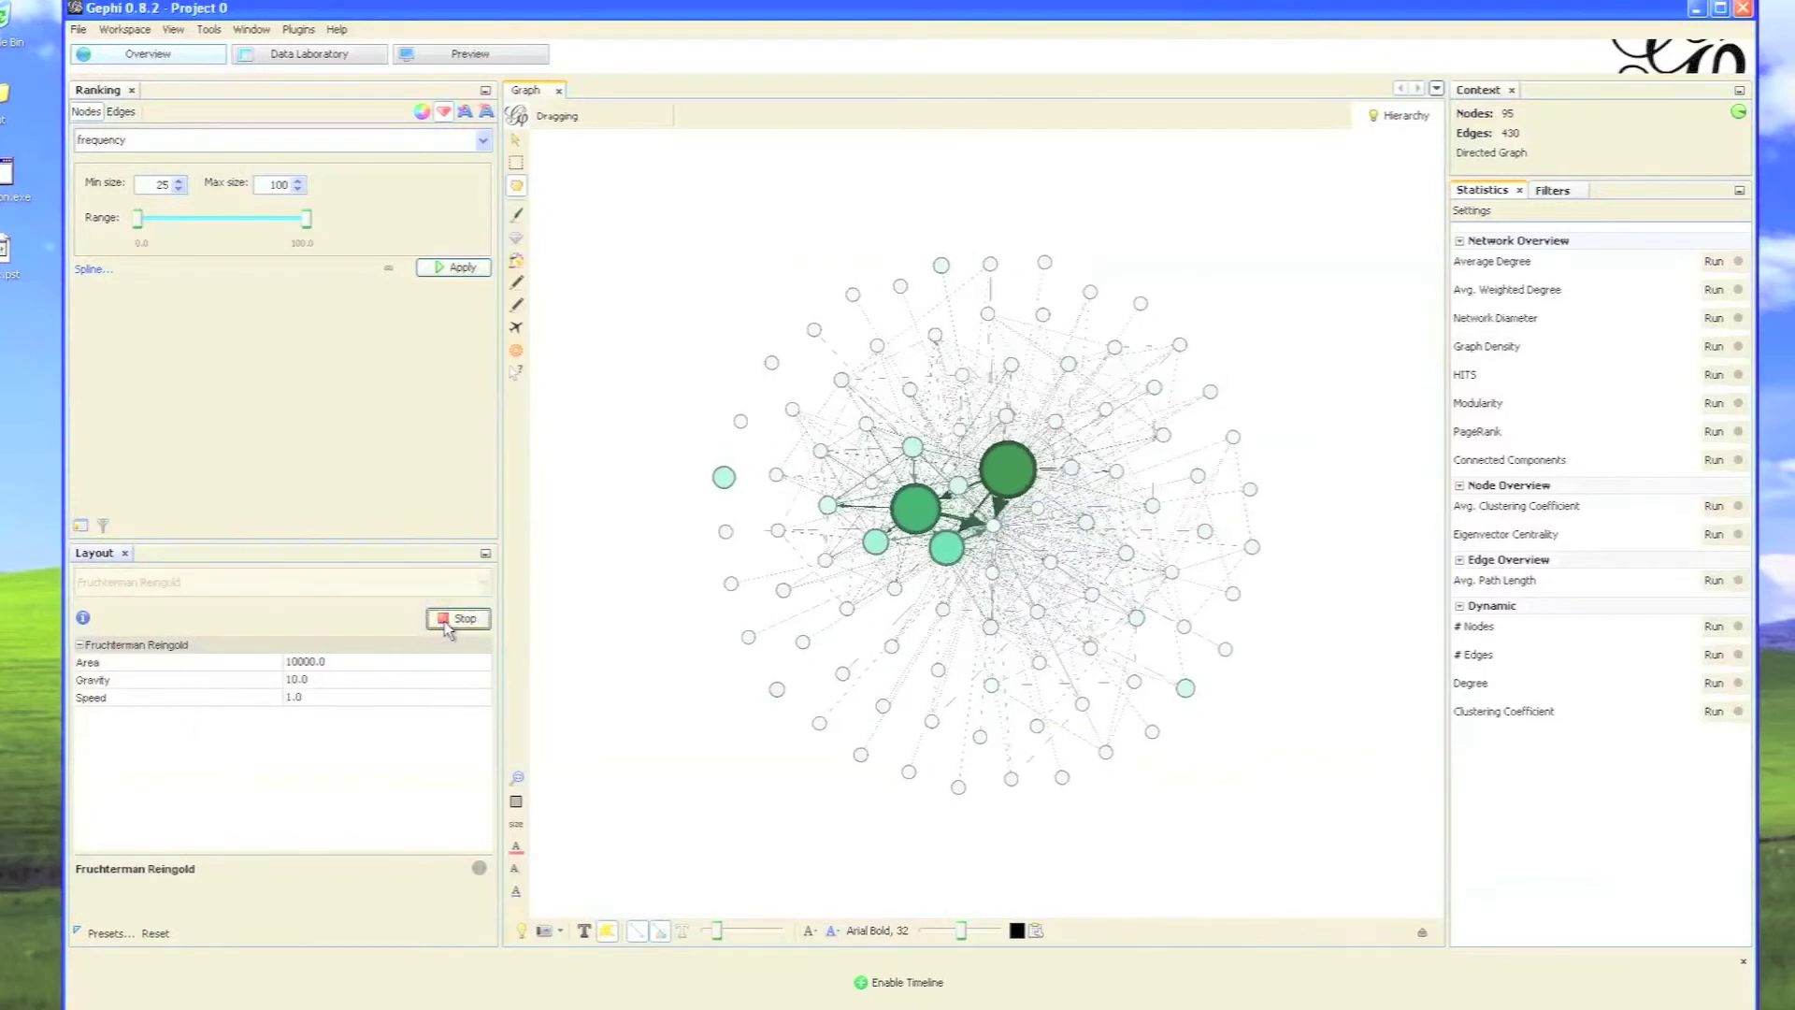
left_click(446, 620)
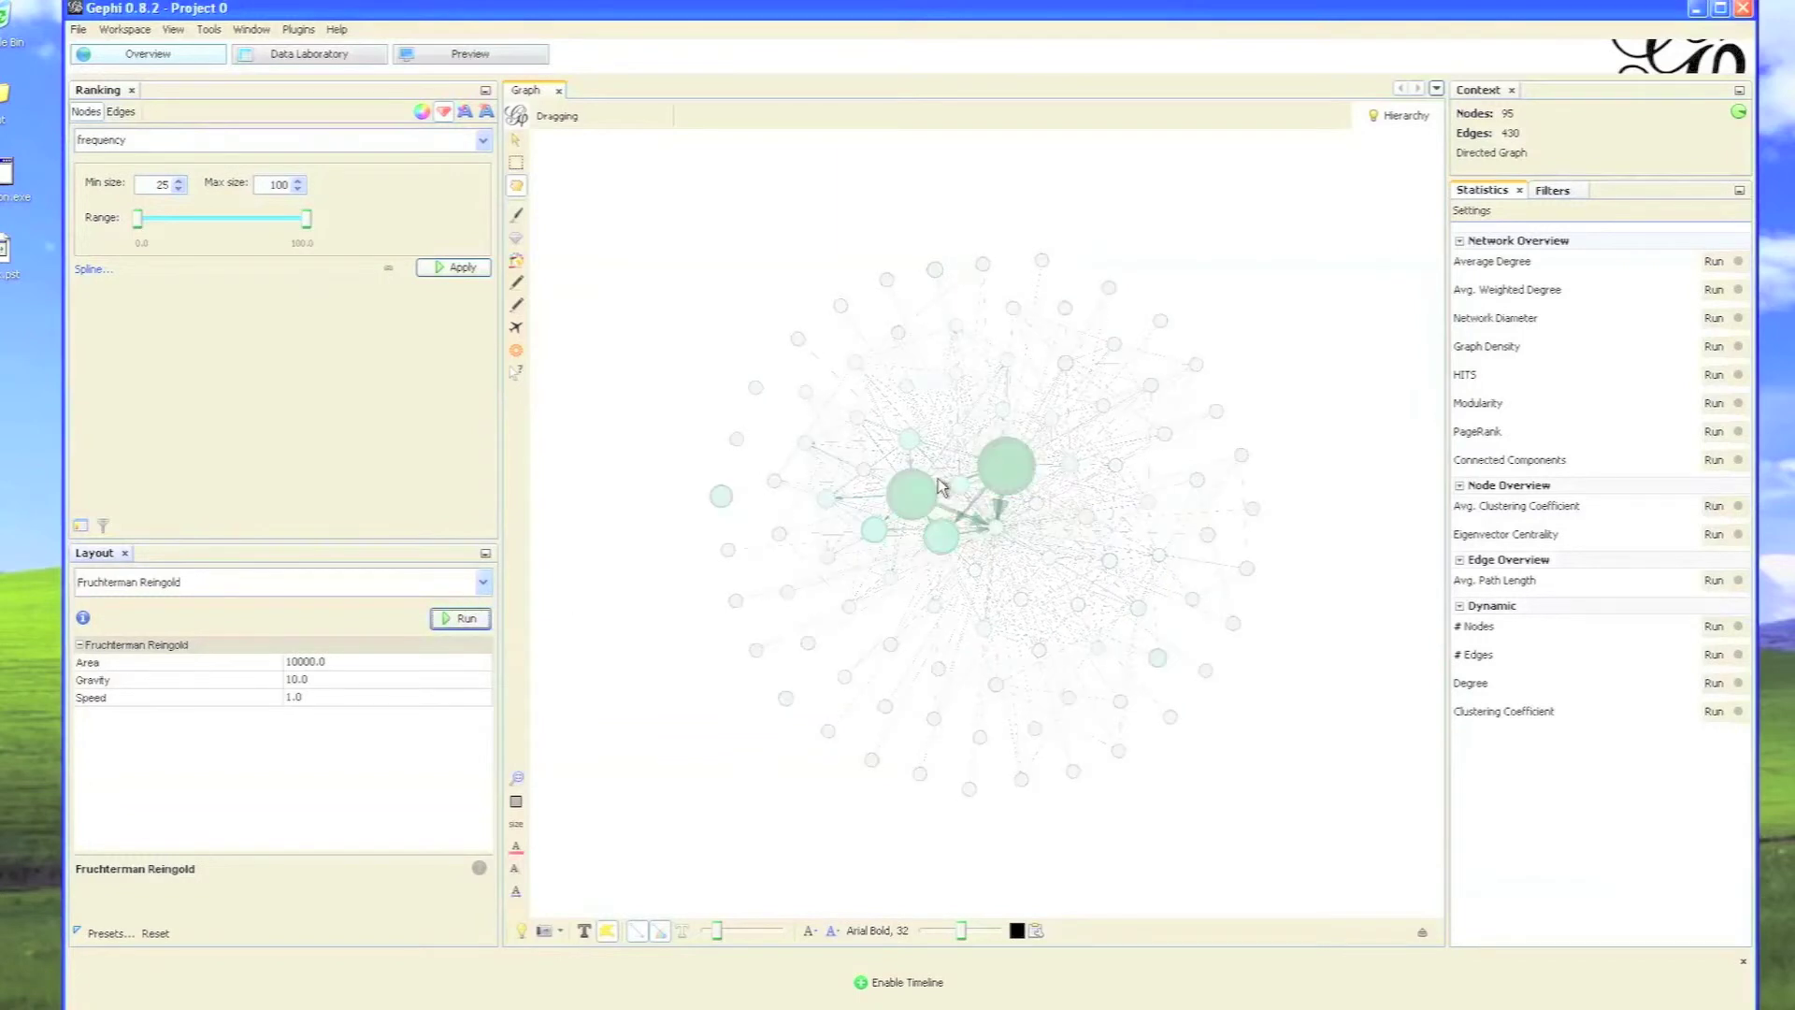
Pull the two large dark green nodes and two of the medium green nodes outward from the centre of the graph
left_click_drag(994, 481, 1133, 381)
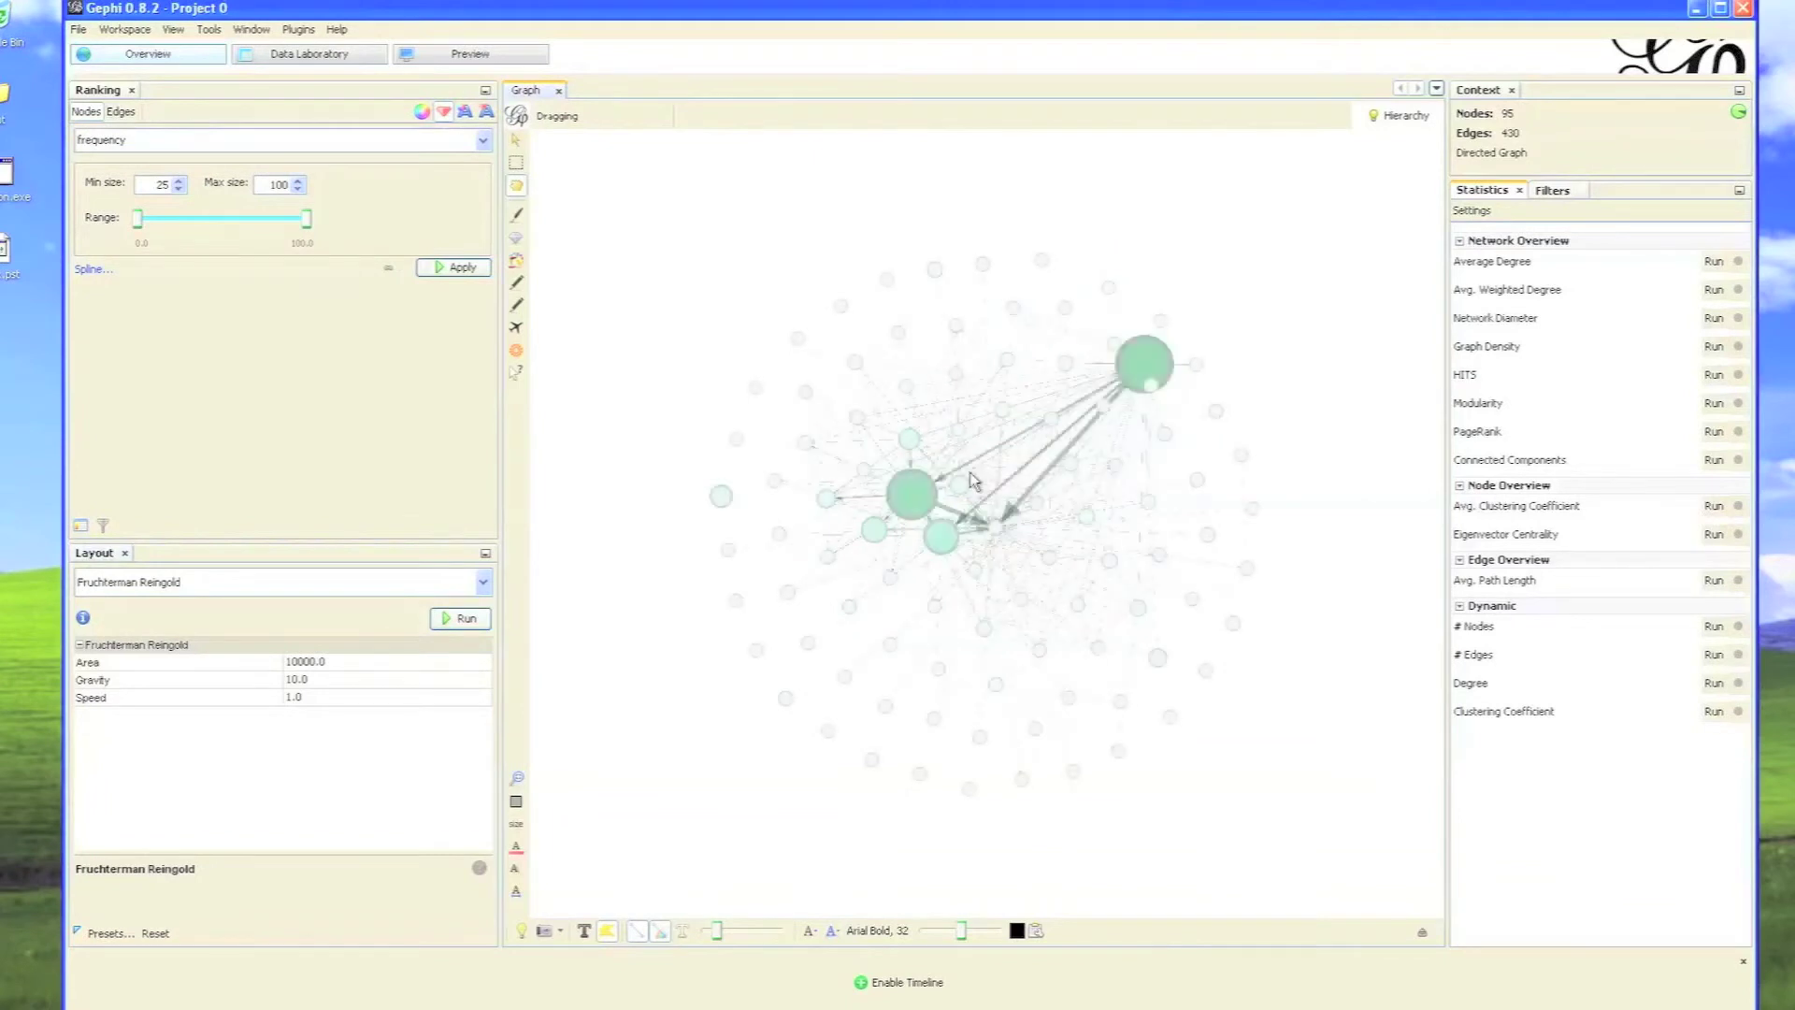
left_click_drag(912, 493, 772, 370)
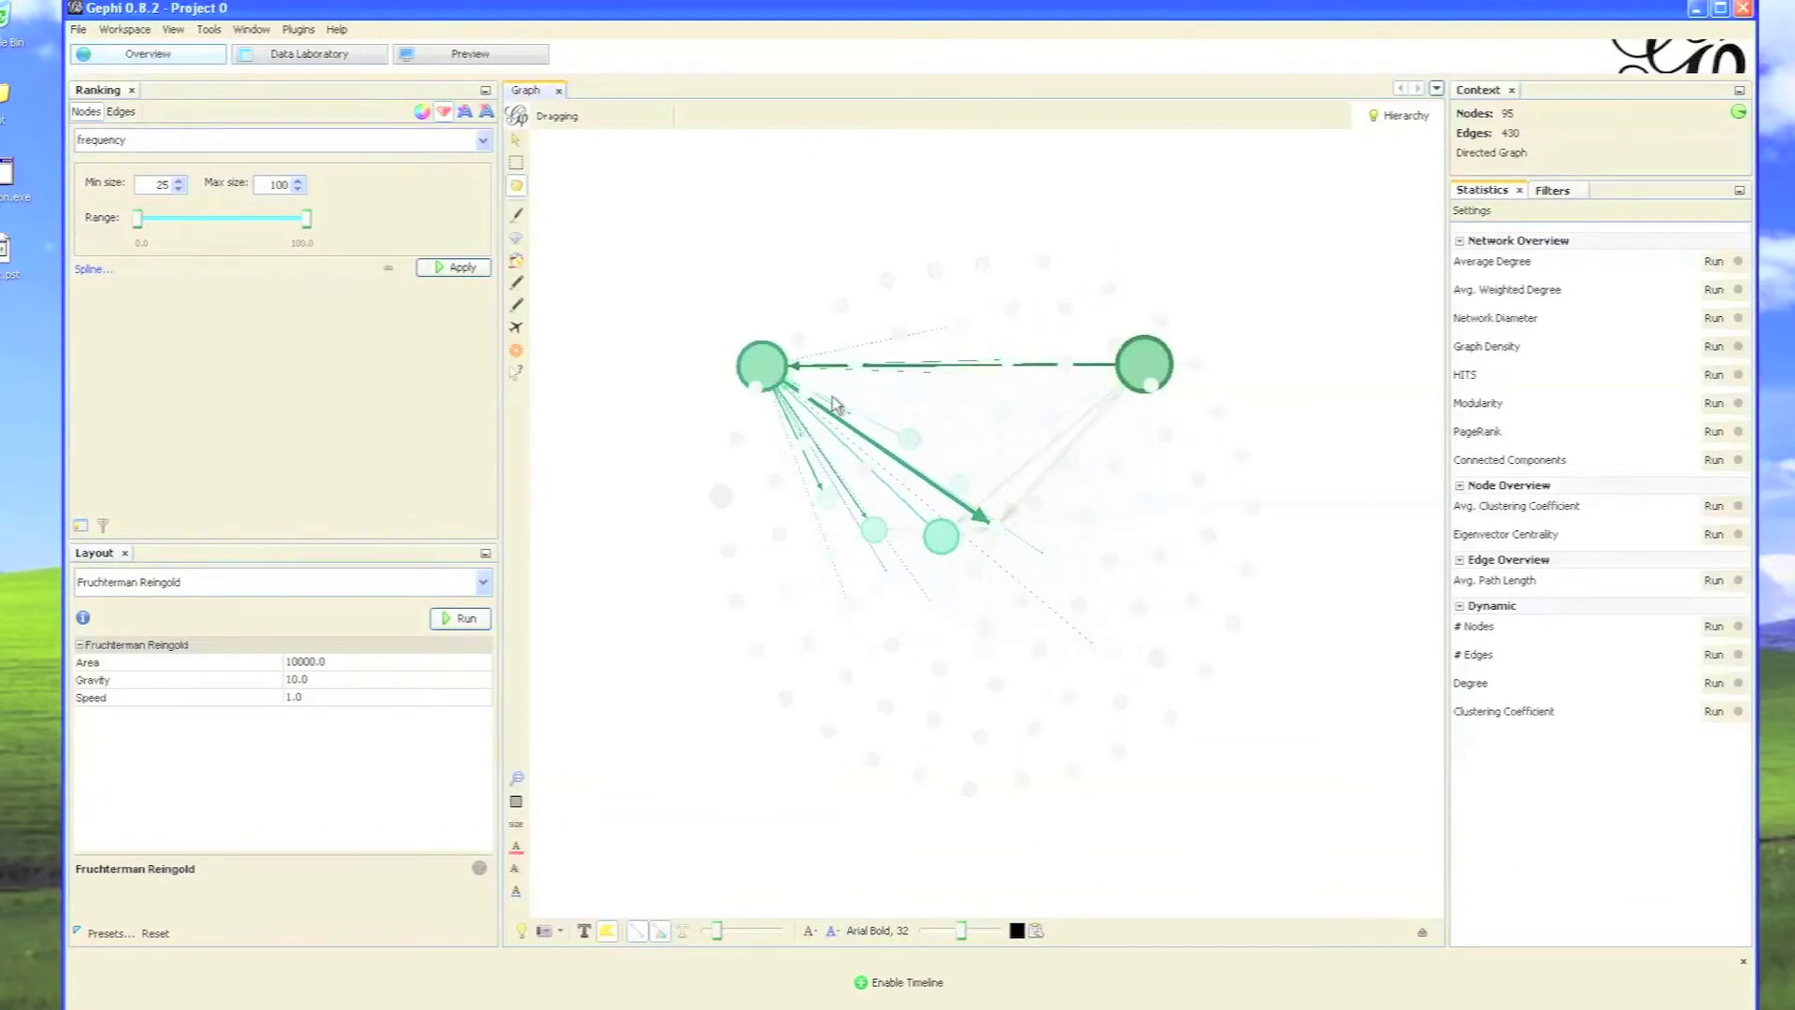
left_click_drag(940, 544, 1189, 530)
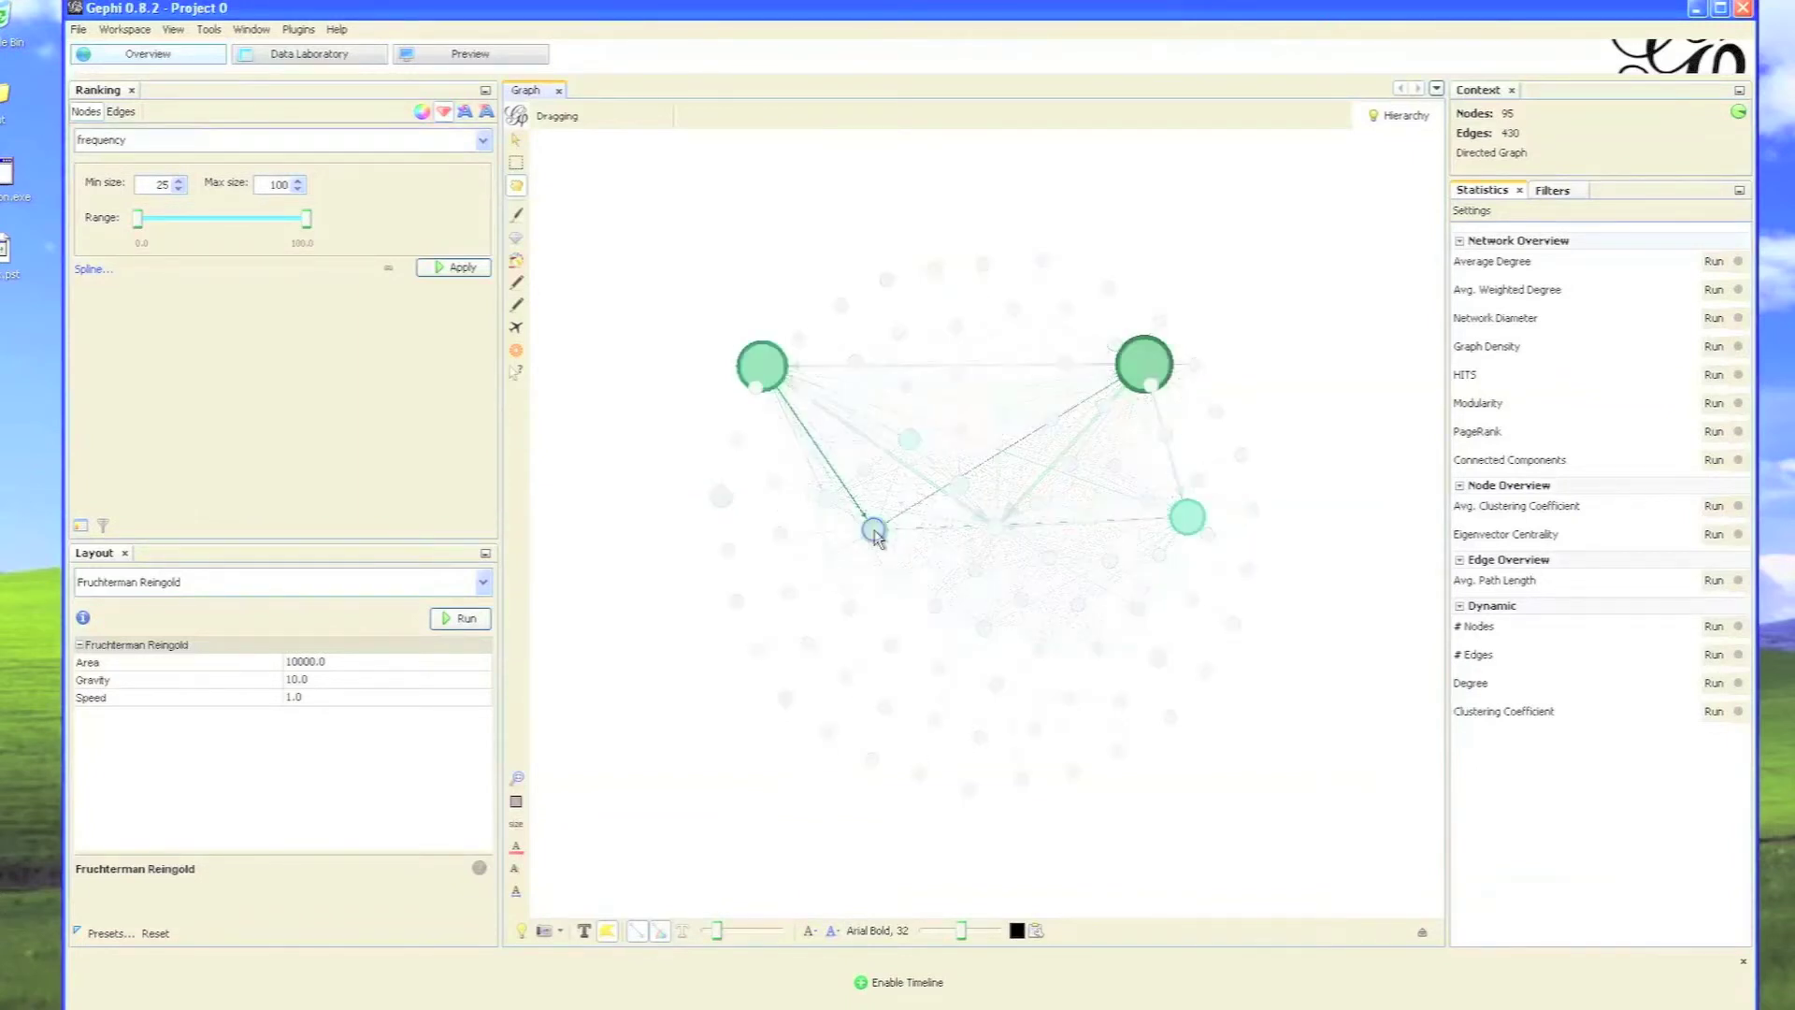
left_click_drag(873, 535, 694, 607)
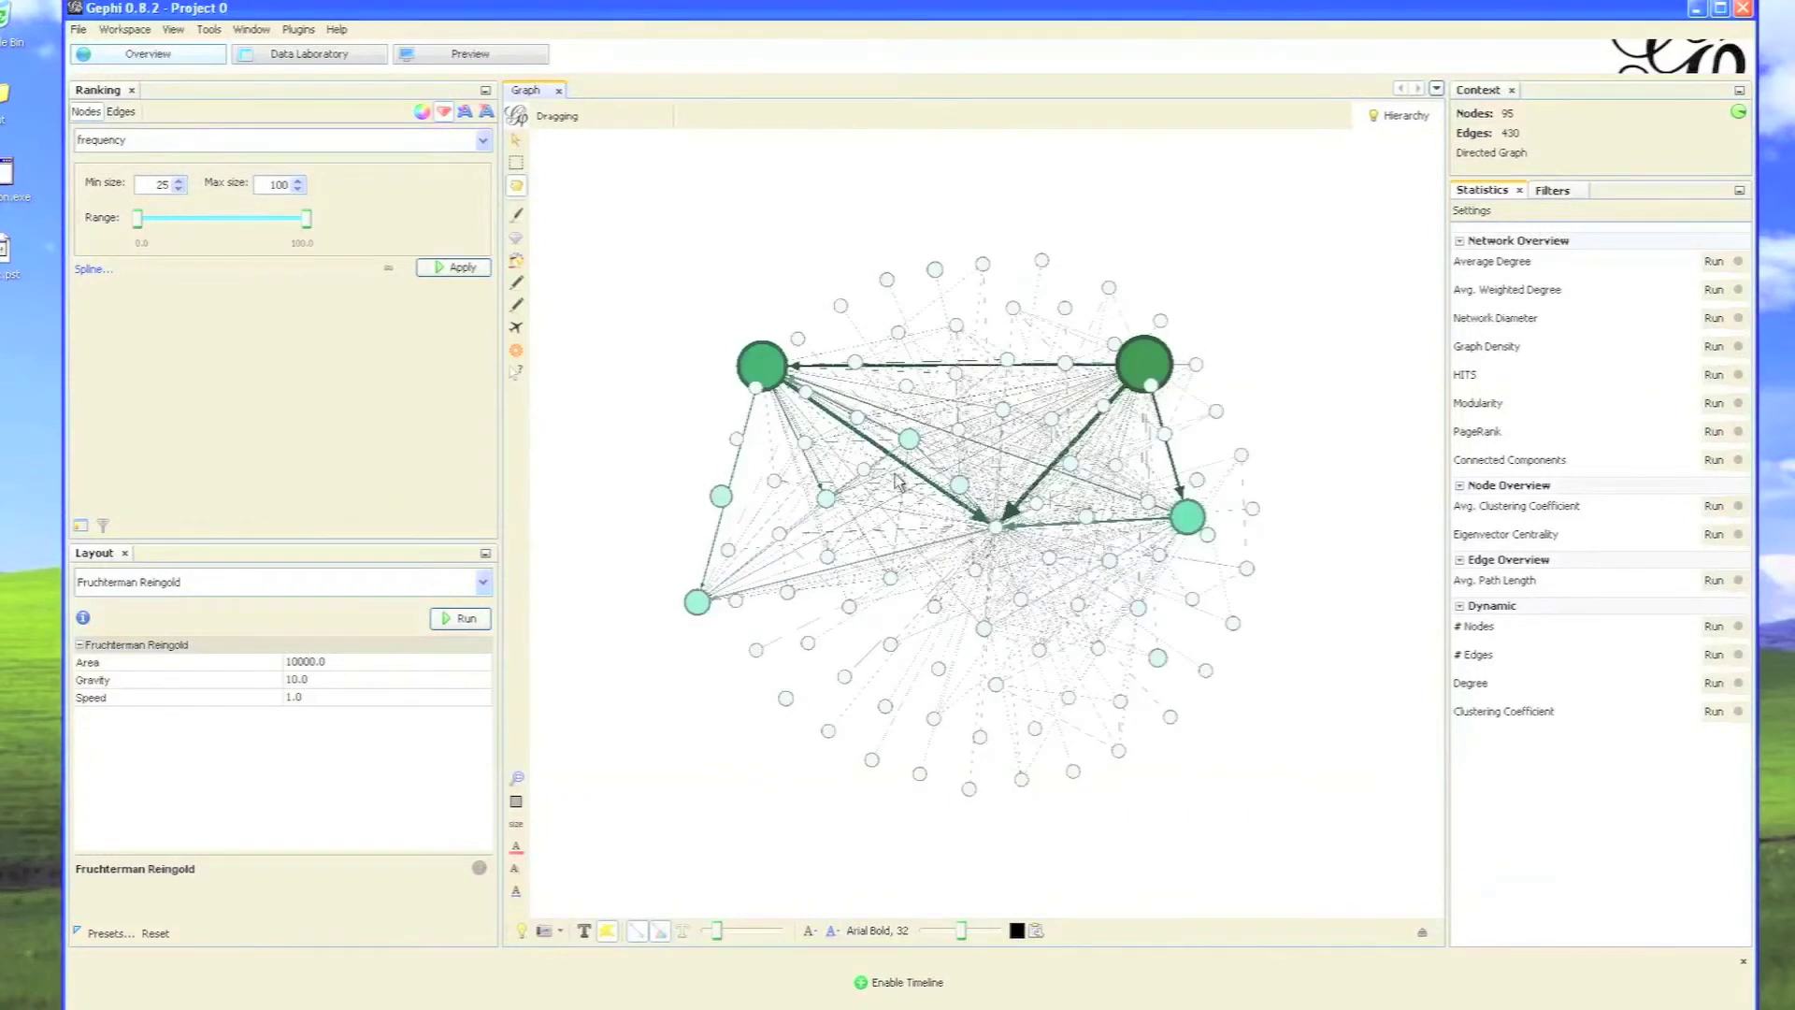
Enable the timeline and narrow its time window to January through early February 2008
left_click(874, 983)
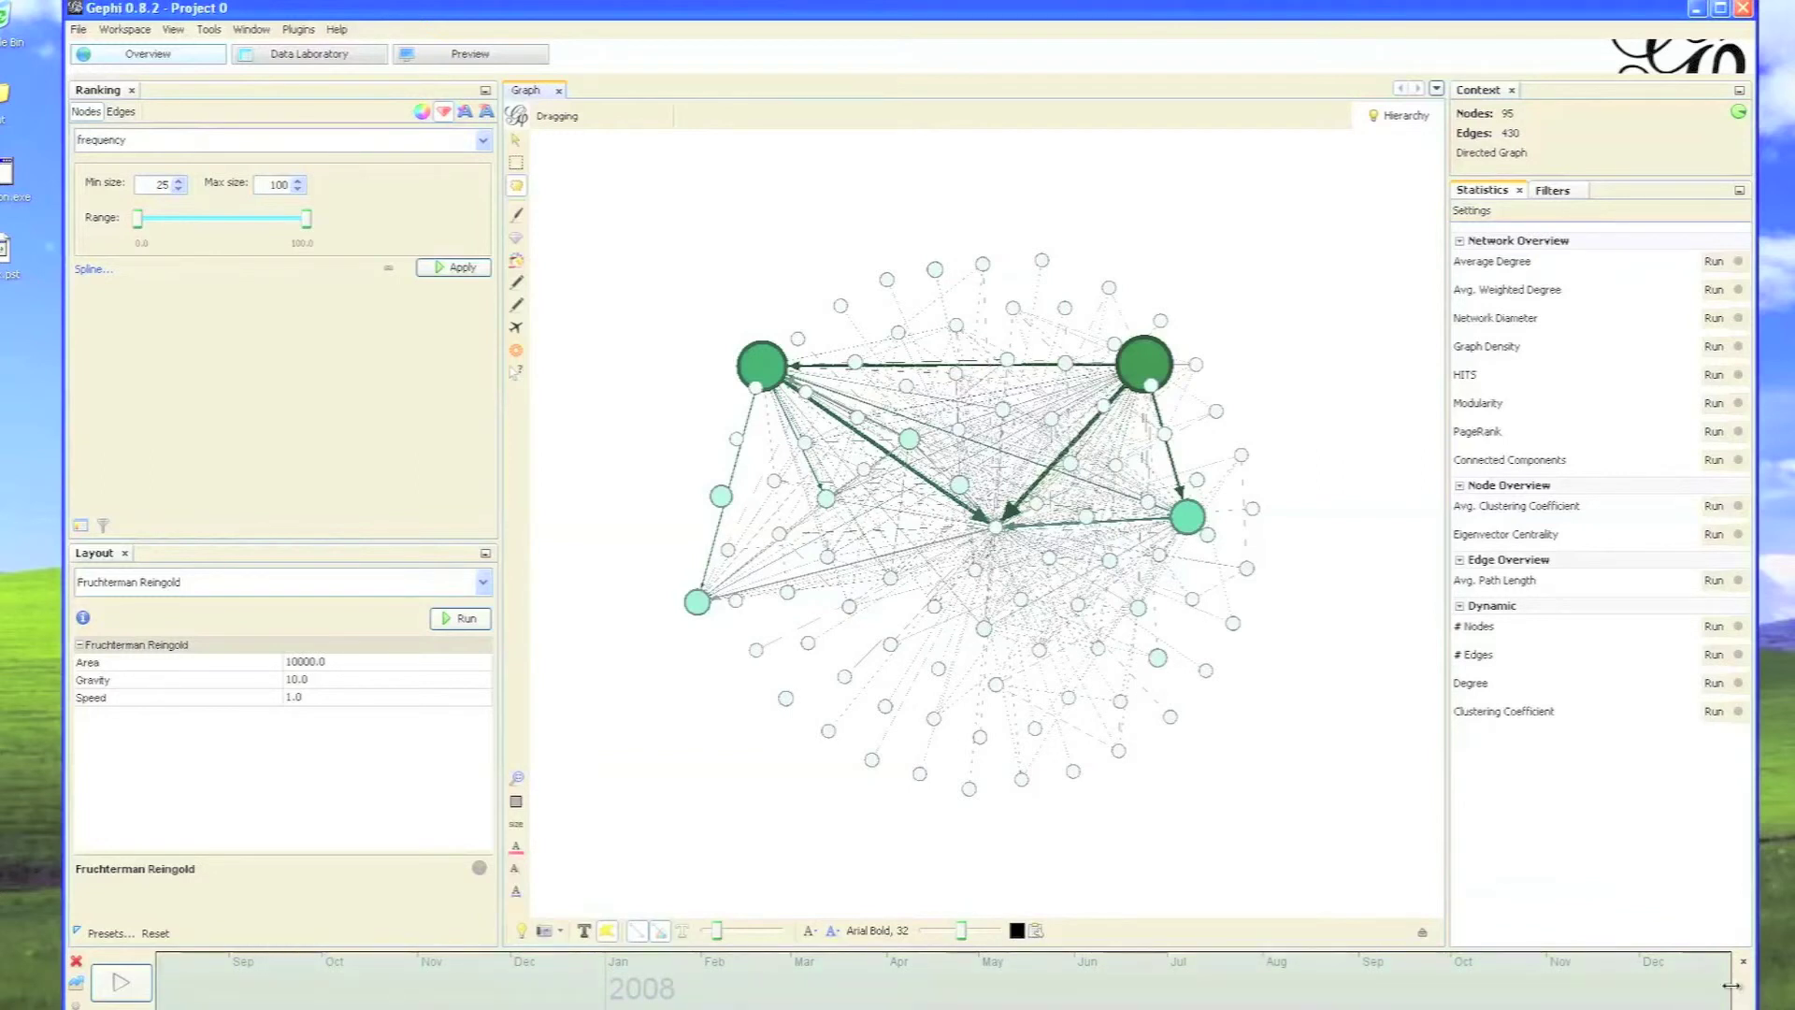
left_click_drag(1730, 985, 788, 982)
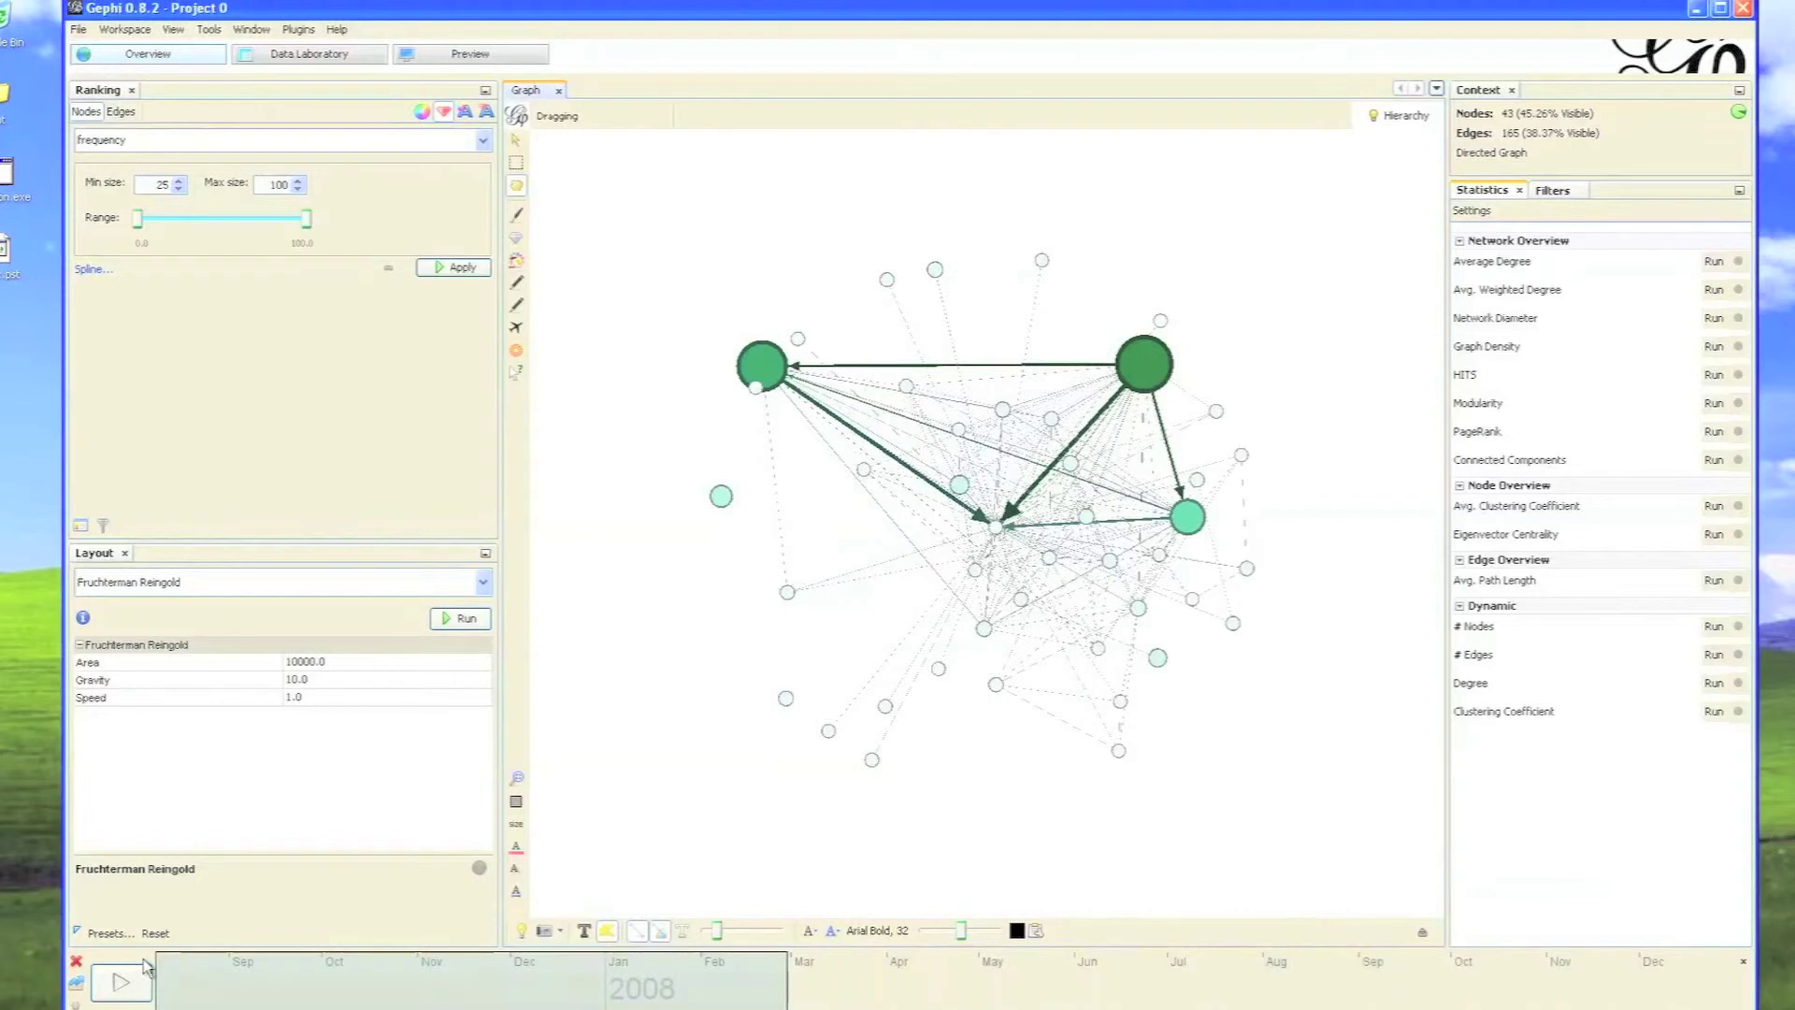
left_click_drag(155, 967, 625, 960)
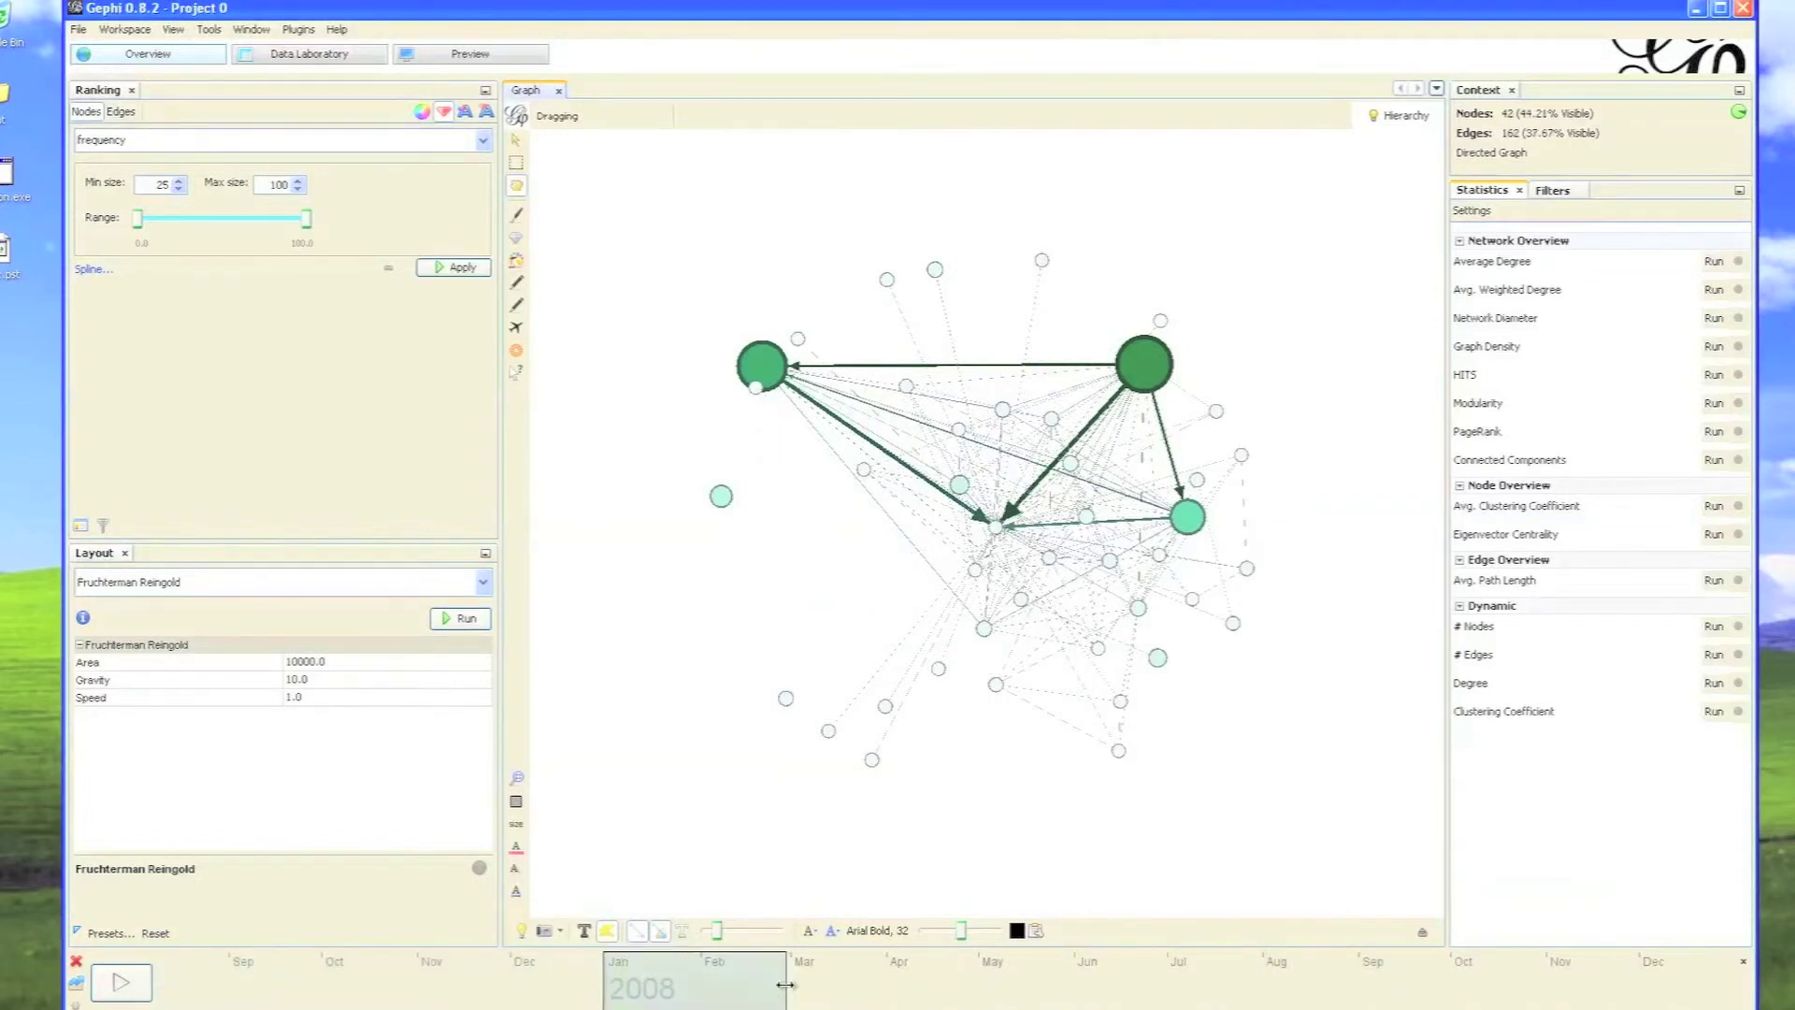
left_click_drag(786, 985, 734, 989)
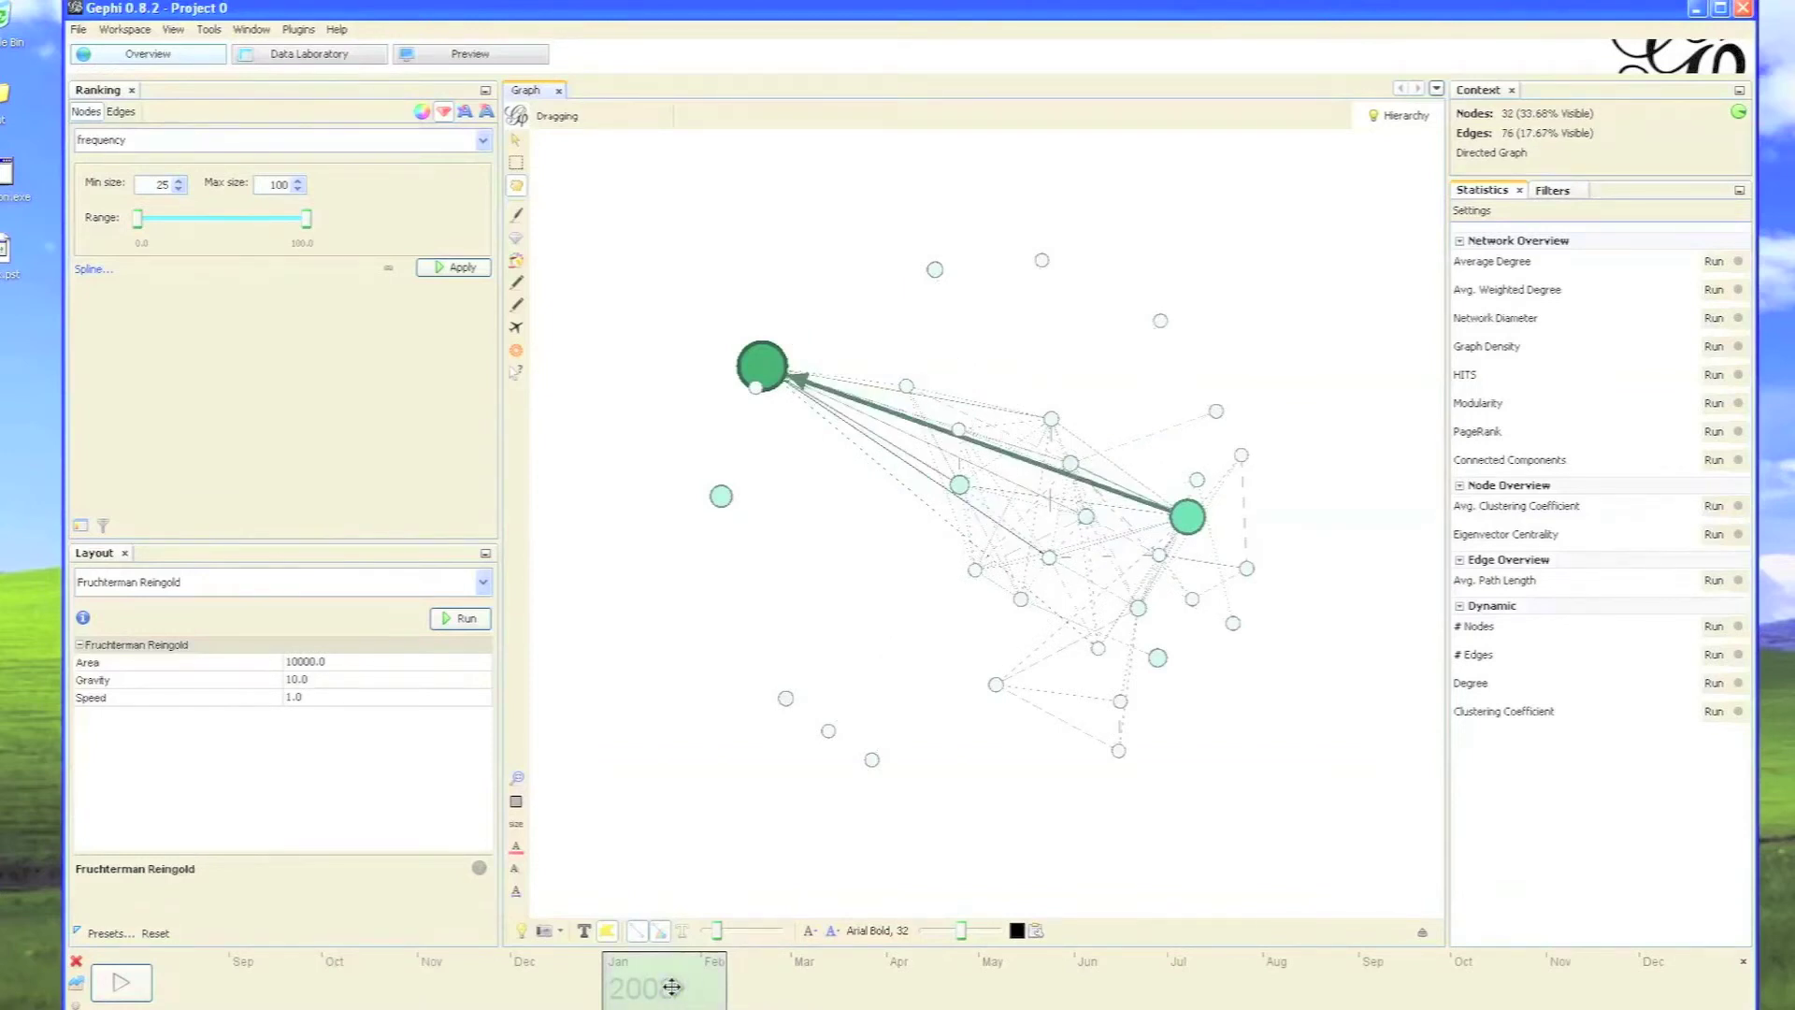
Slide the time window forward through 2008 to August and early September to examine how the network changes
left_click_drag(673, 986, 948, 979)
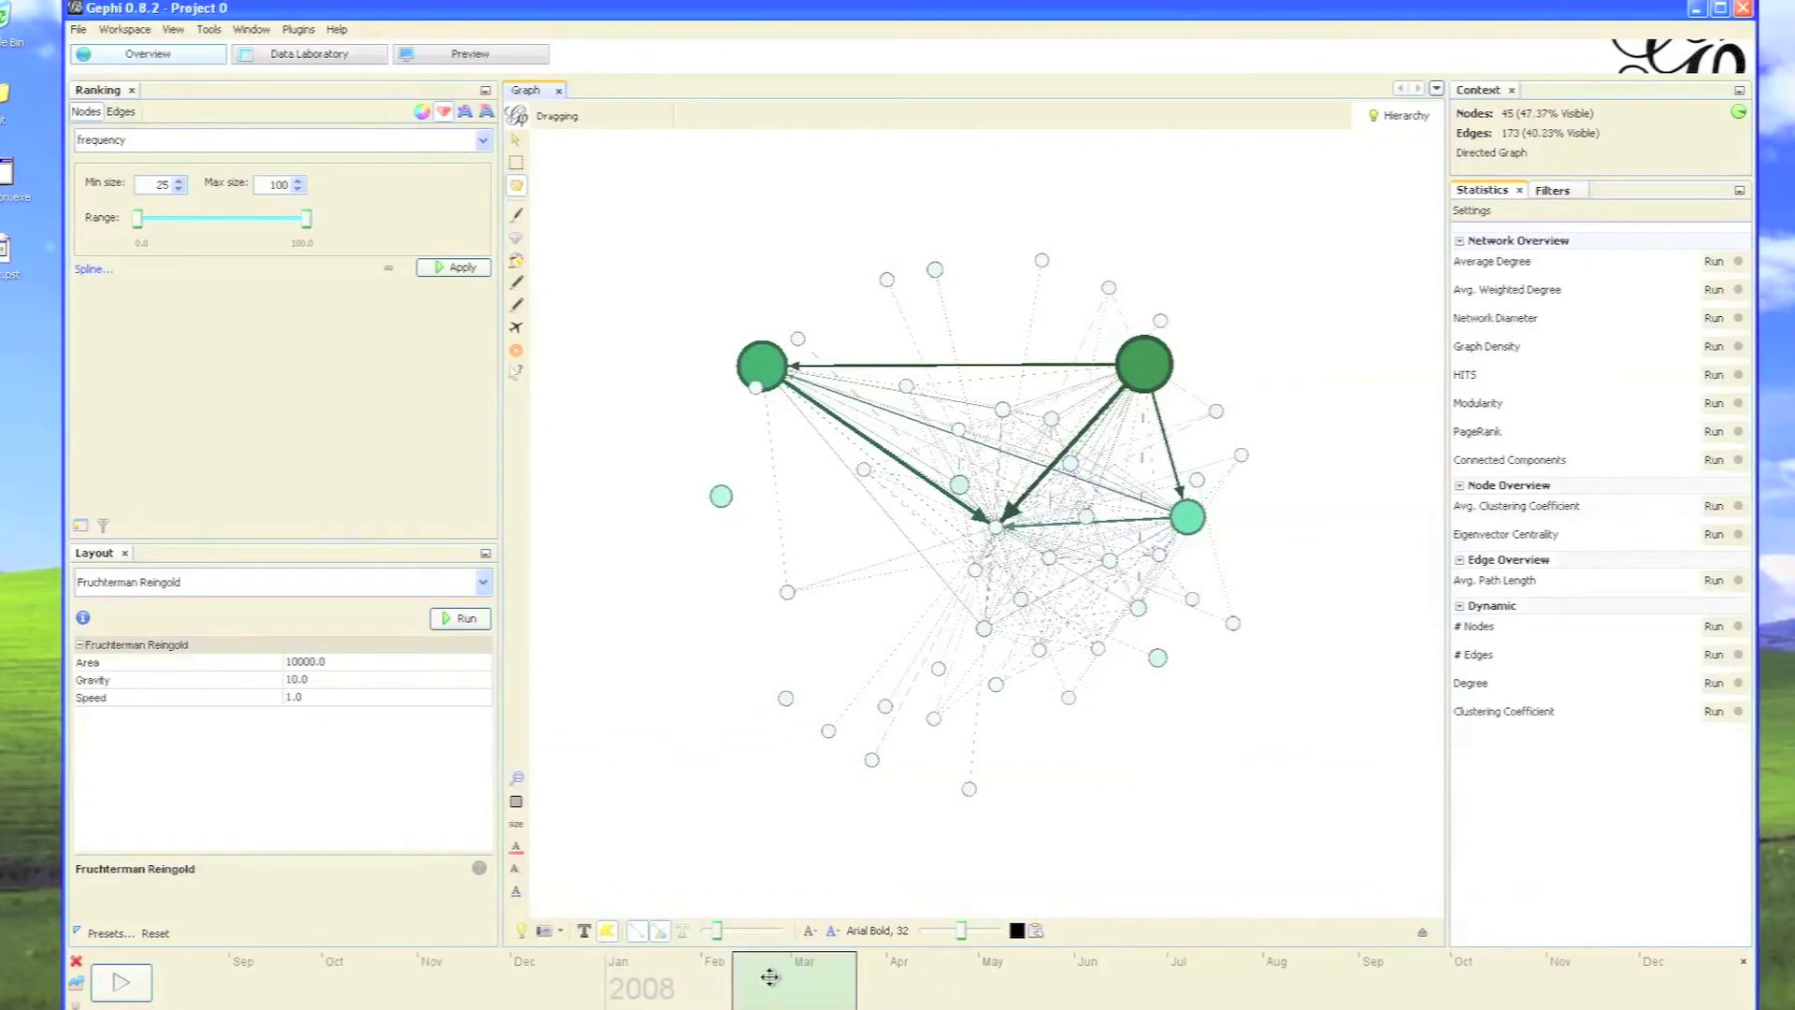
left_click_drag(761, 979, 1292, 963)
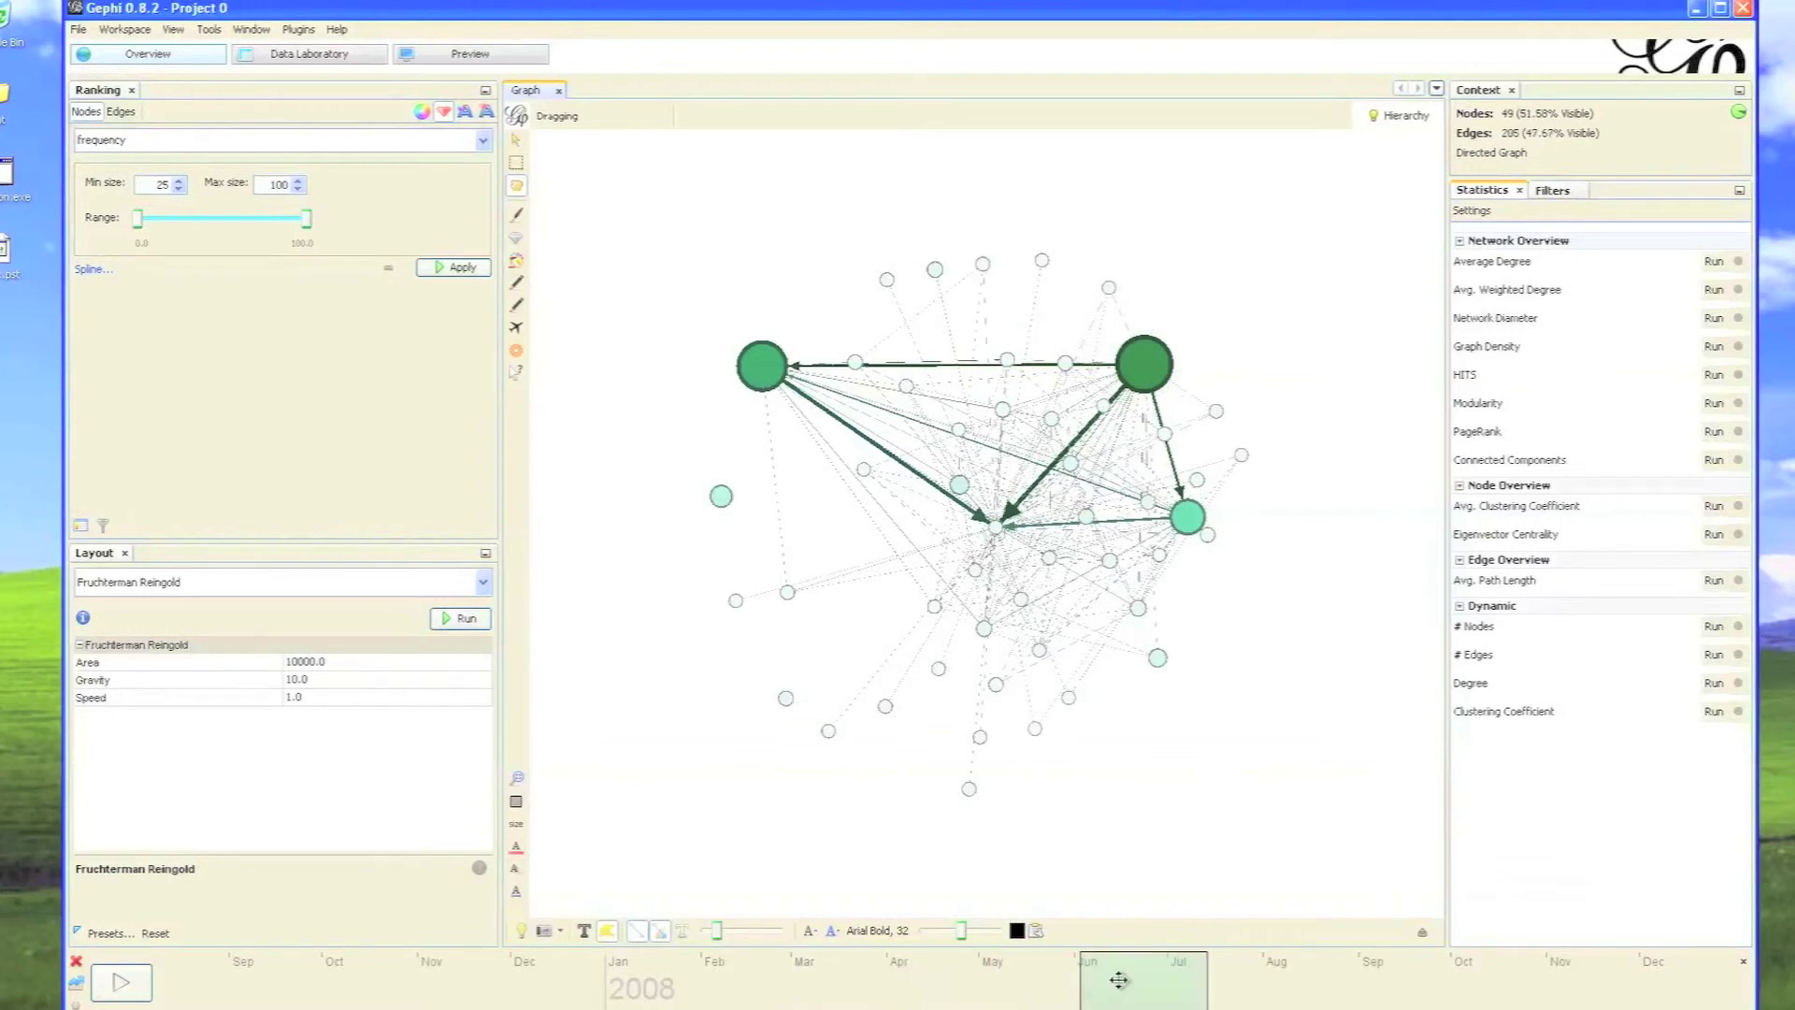
left_click_drag(1119, 979, 1385, 984)
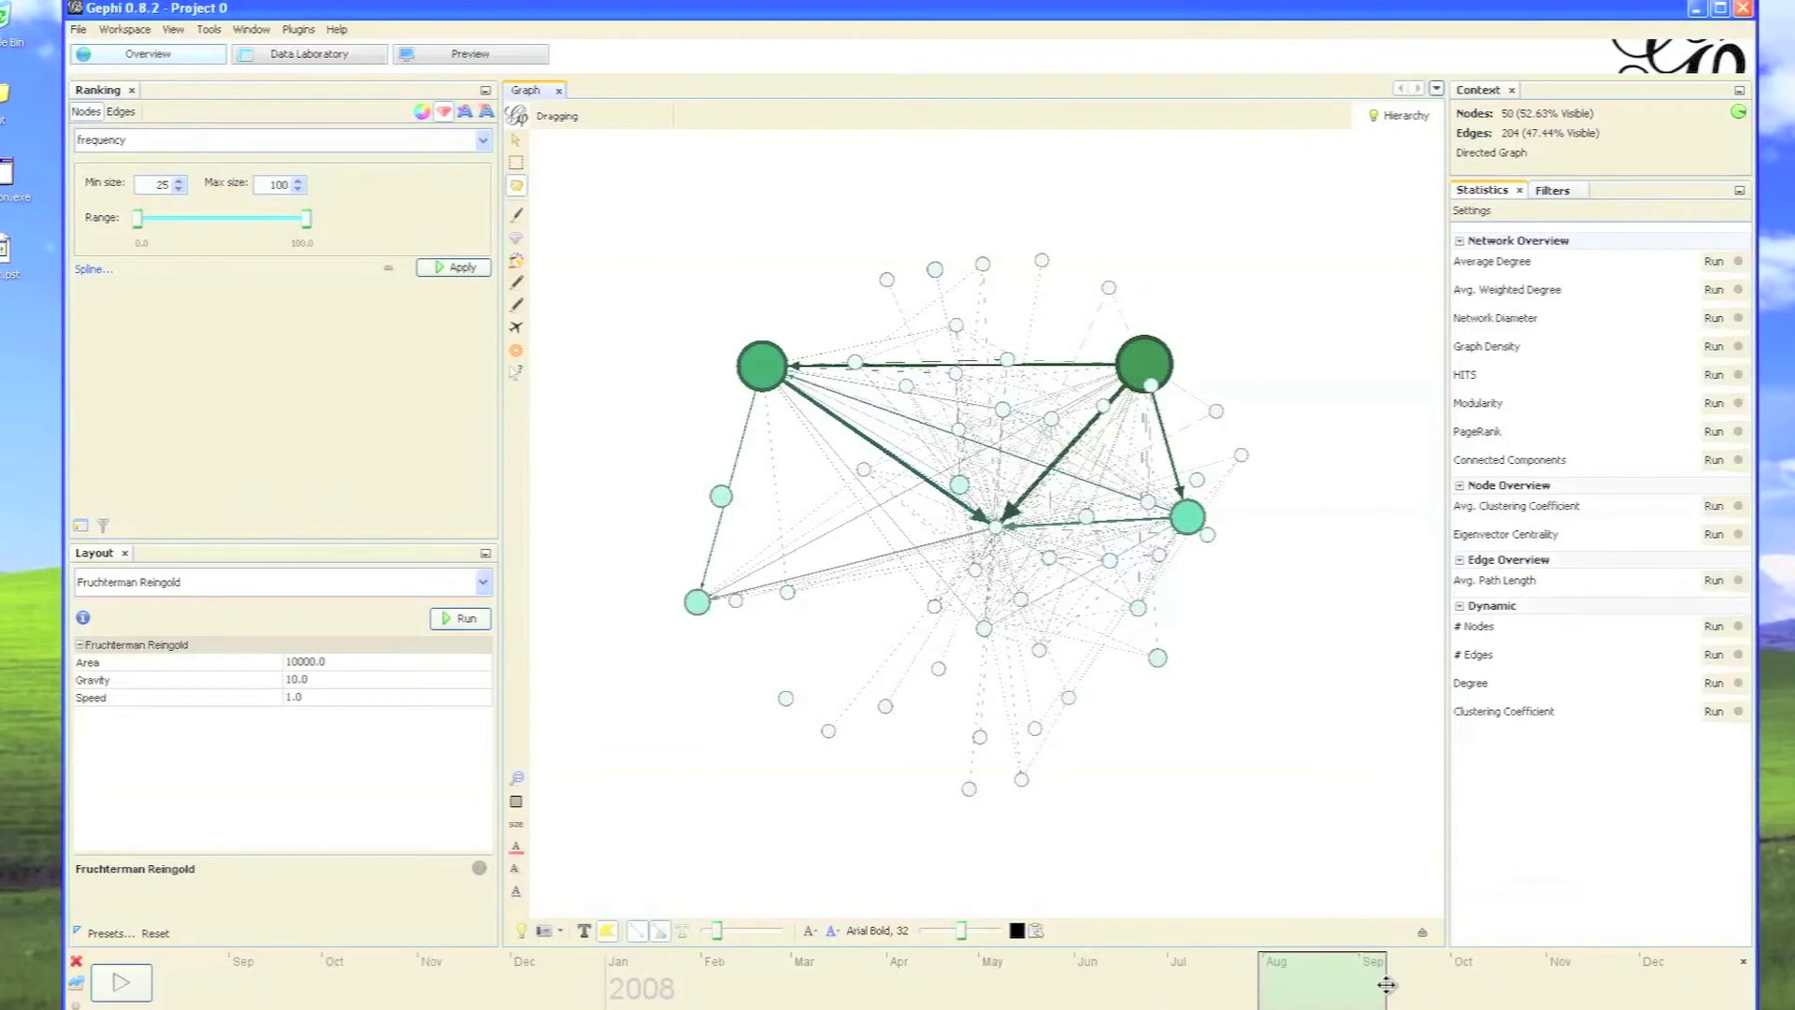
Advance the time window through October to mid-October through November 2008, moving the newly appearing green nodes clear of the cluster
left_click_drag(707, 616, 741, 633)
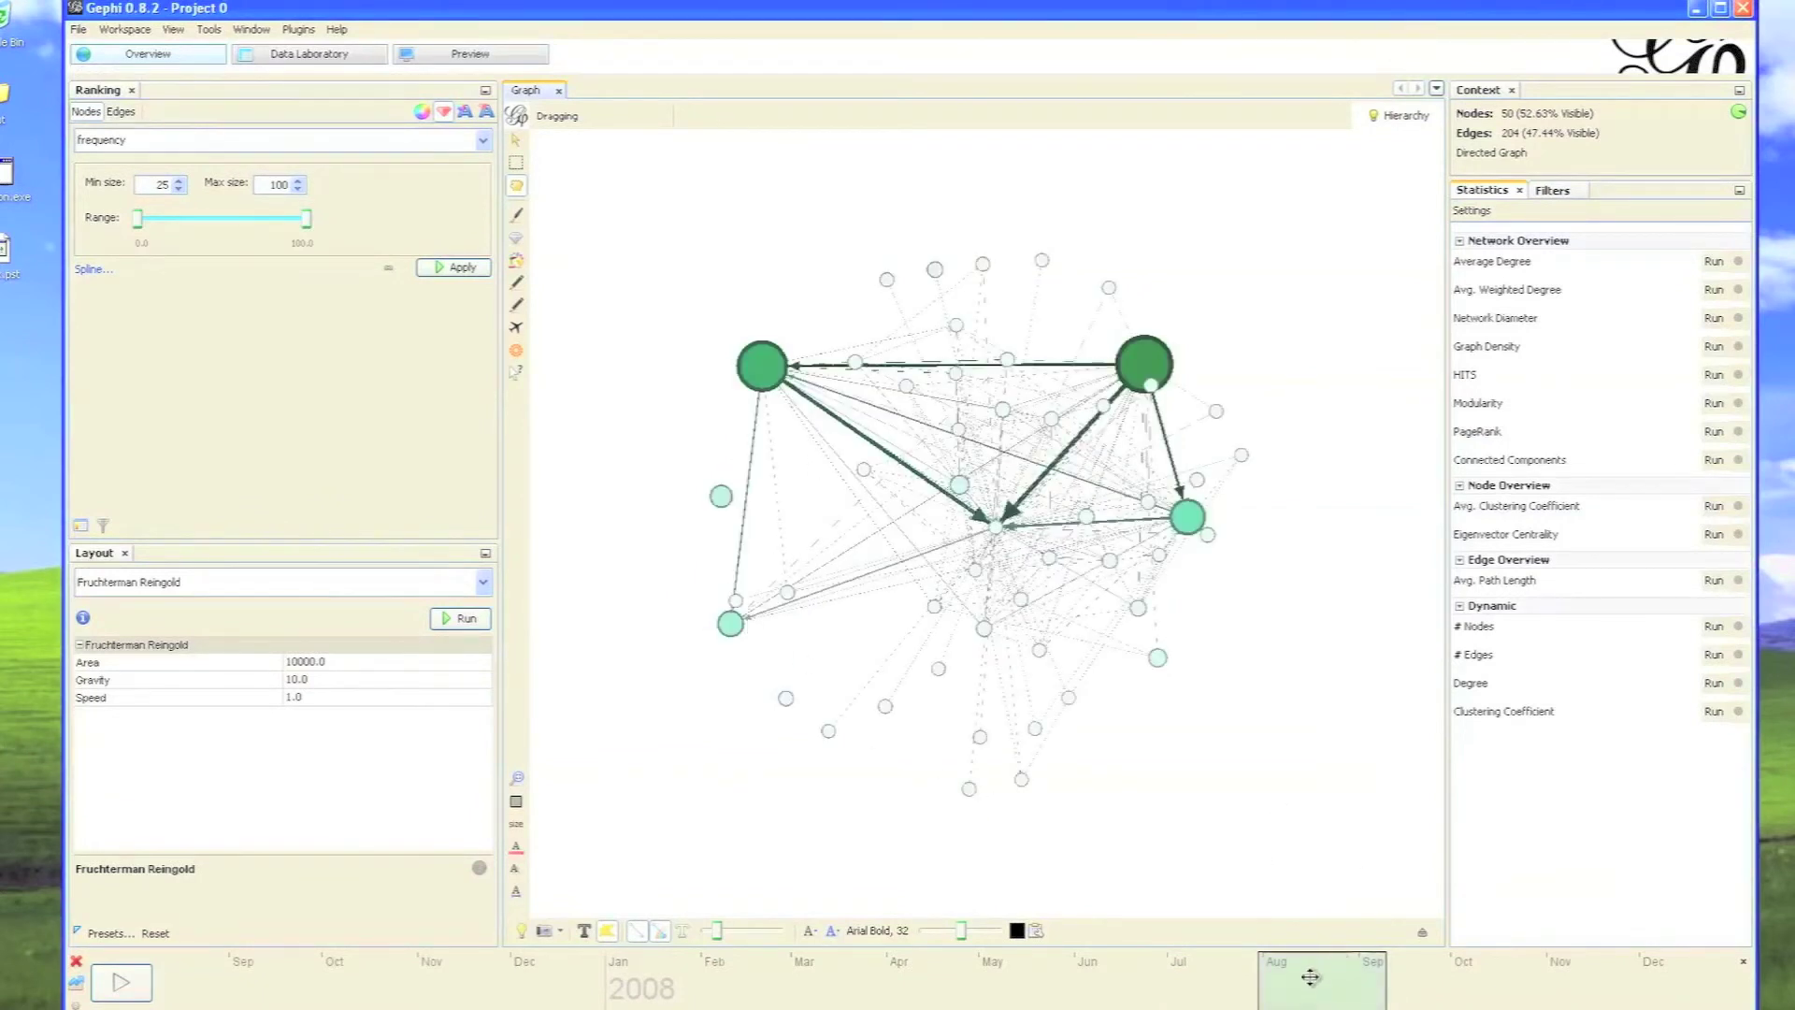
left_click_drag(1309, 977, 1515, 993)
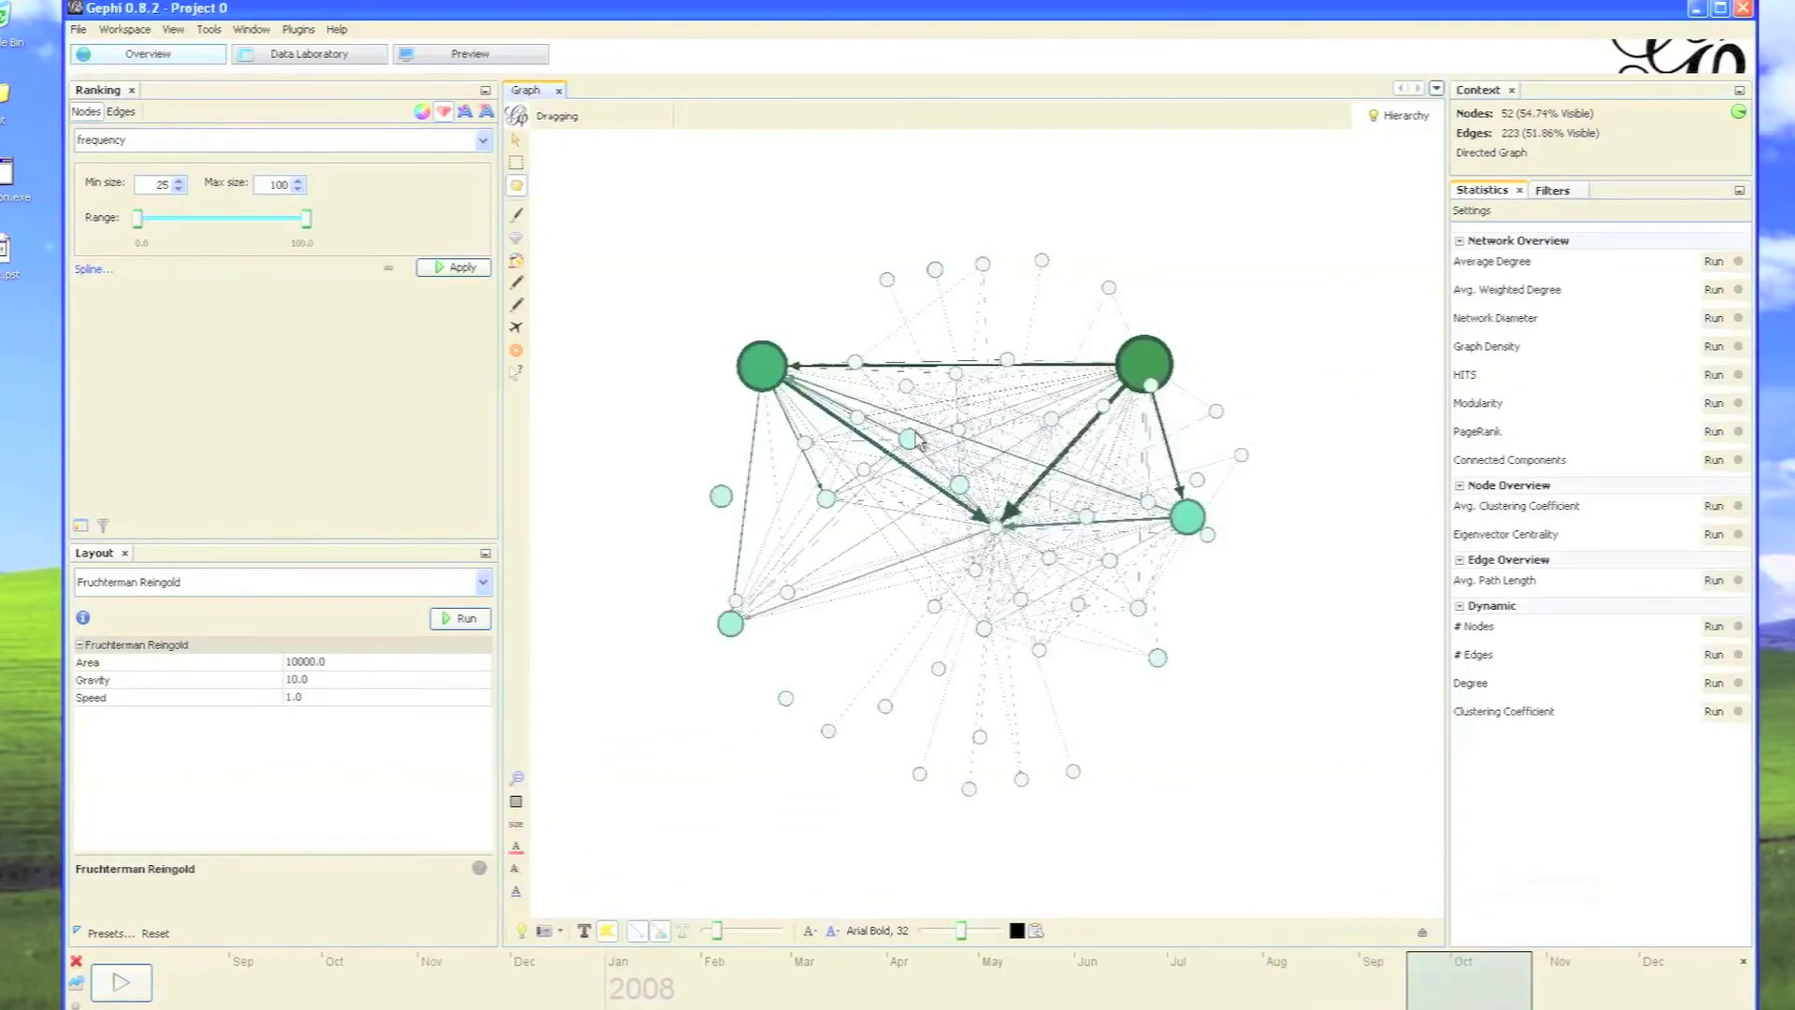
left_click_drag(904, 331, 848, 227)
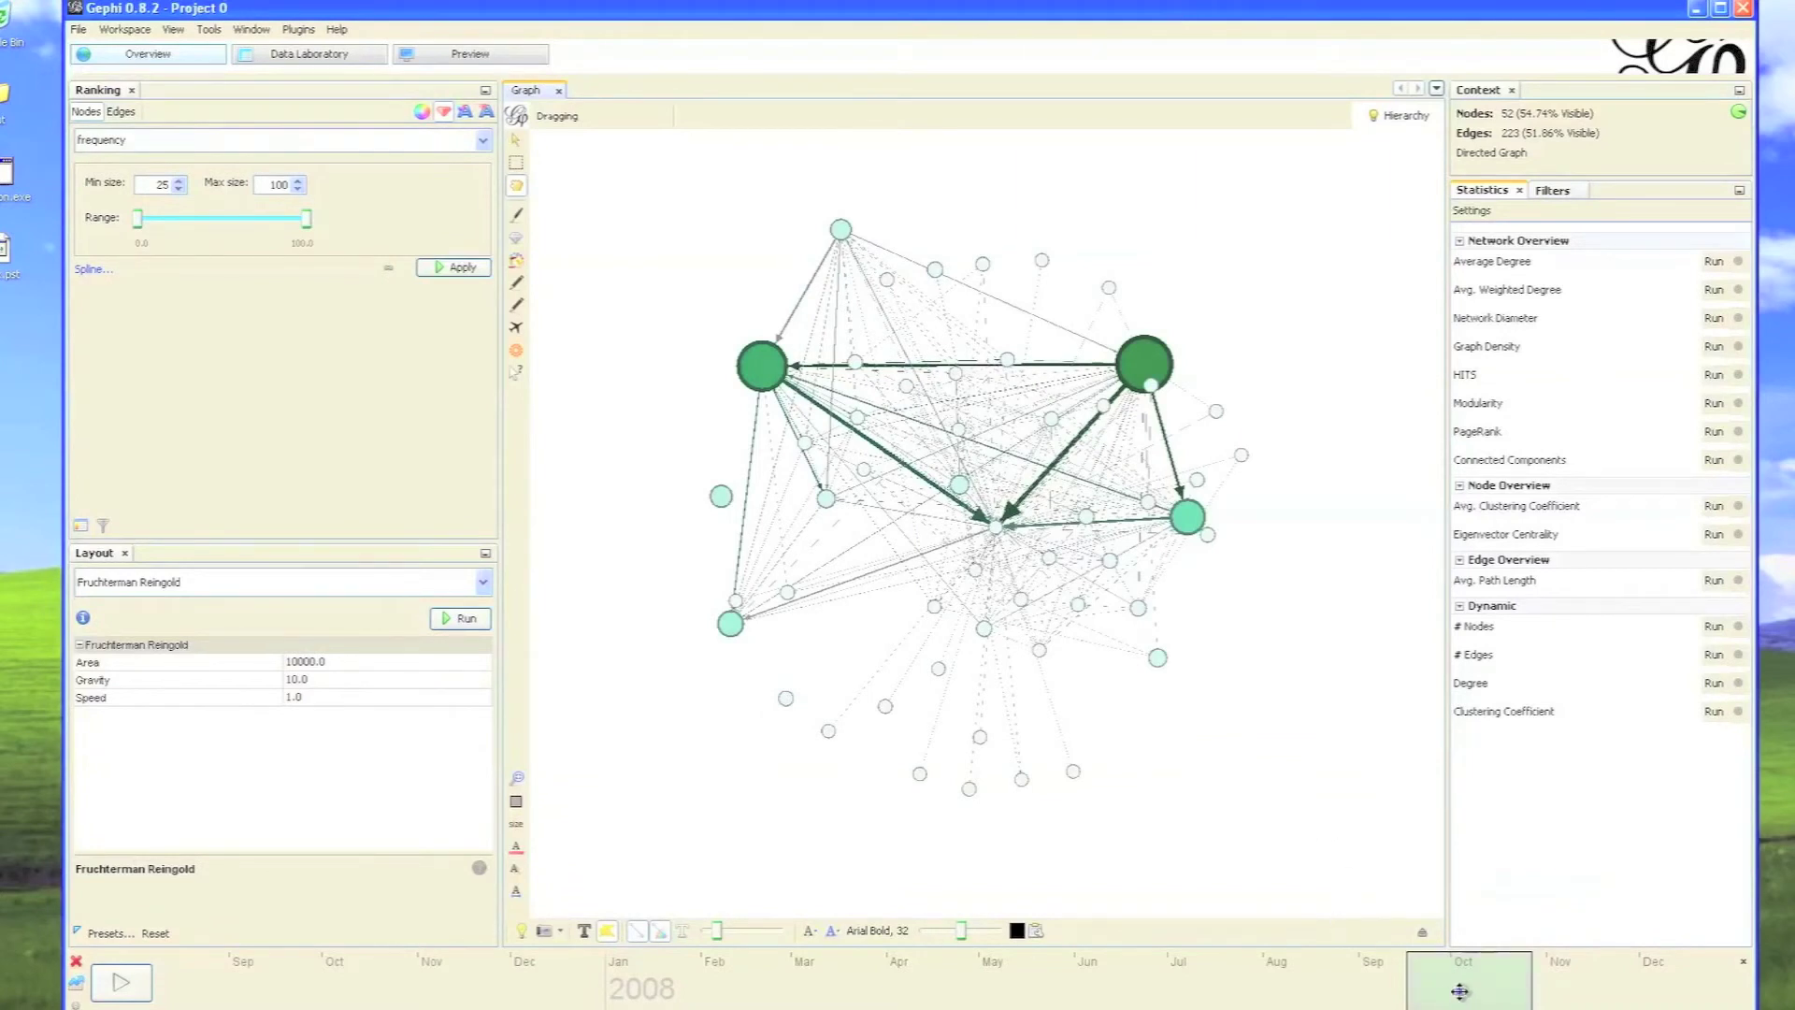
left_click_drag(1461, 991, 1593, 990)
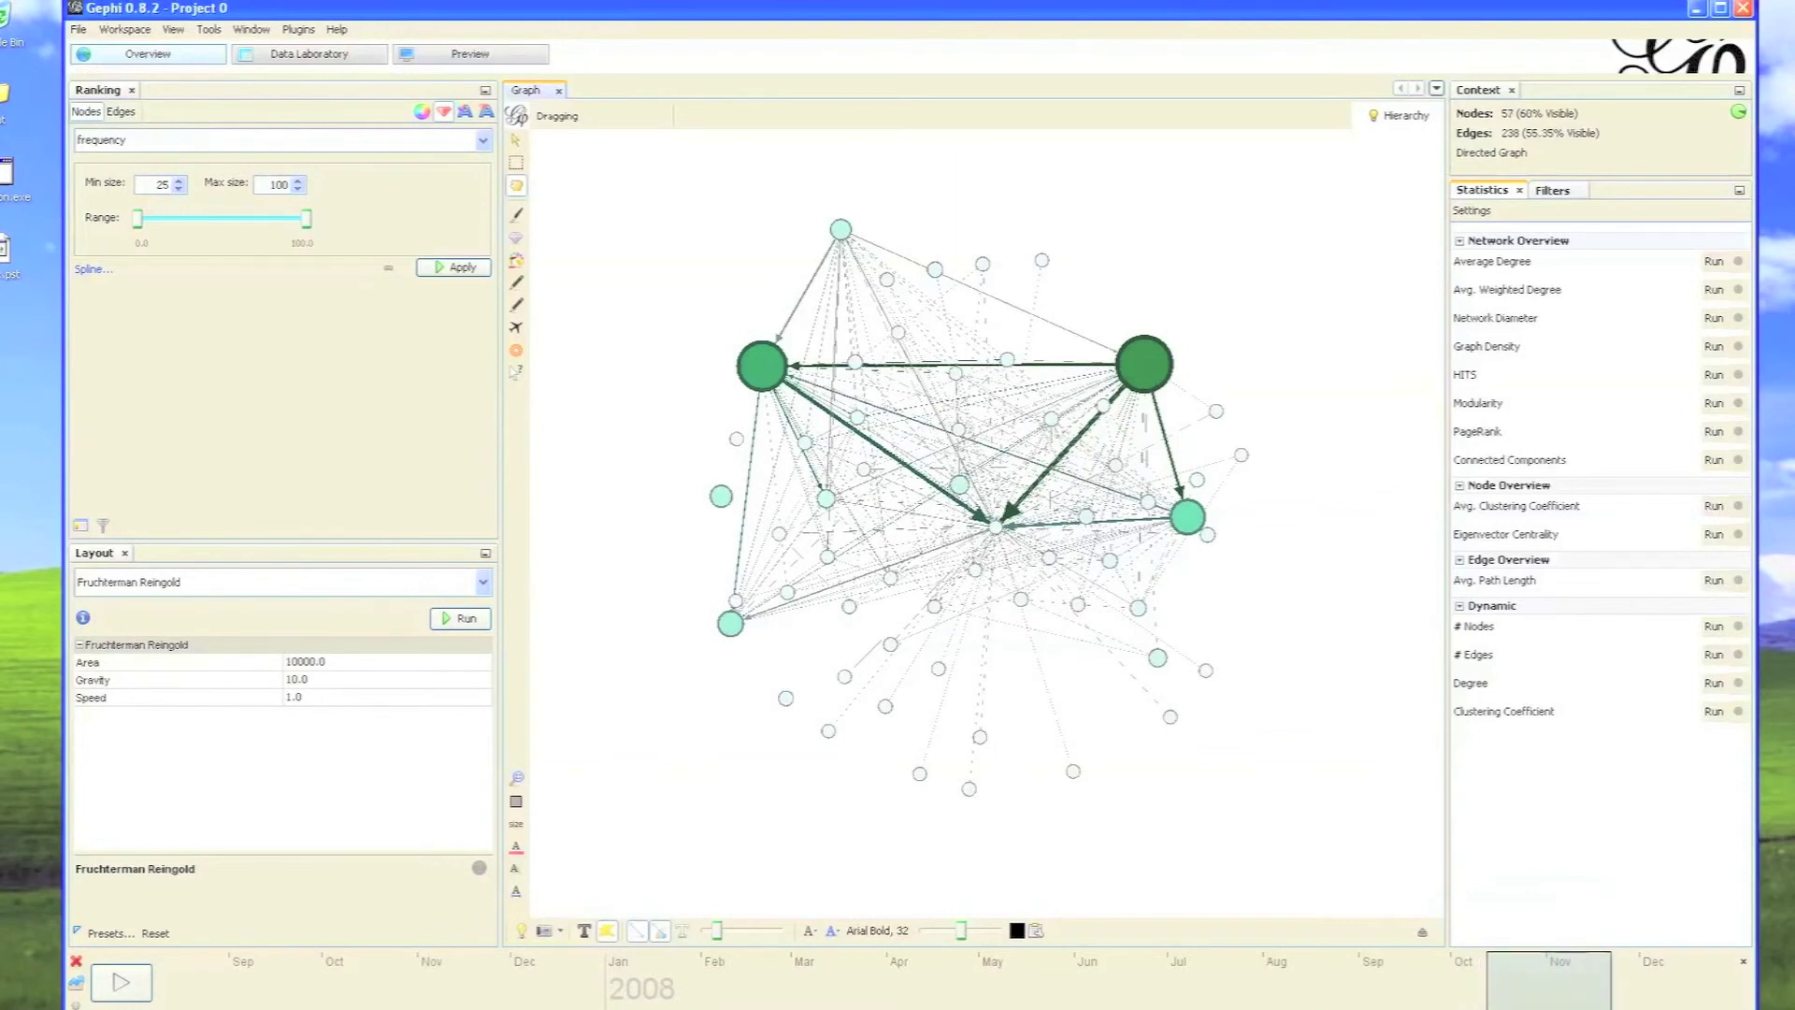
Show the node labels and nudge the largest node, the central hub node and the lower-left green node outward
left_click(584, 931)
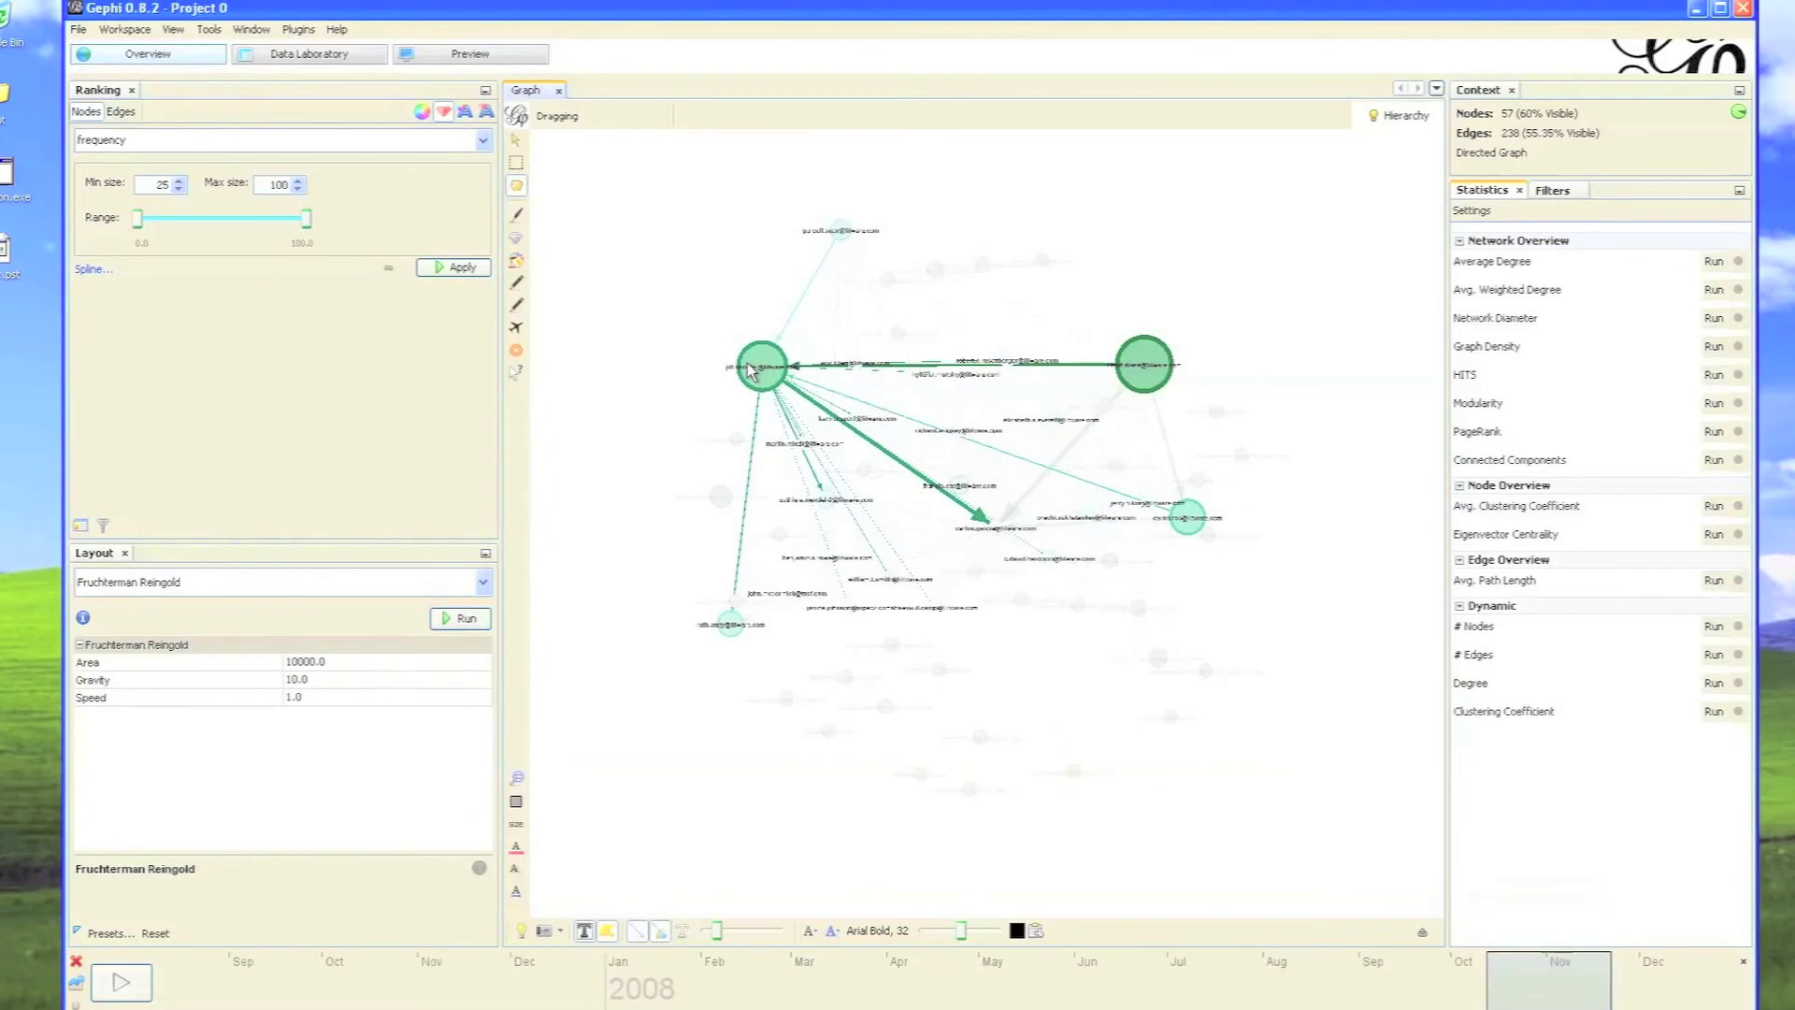
left_click_drag(1148, 372, 1166, 359)
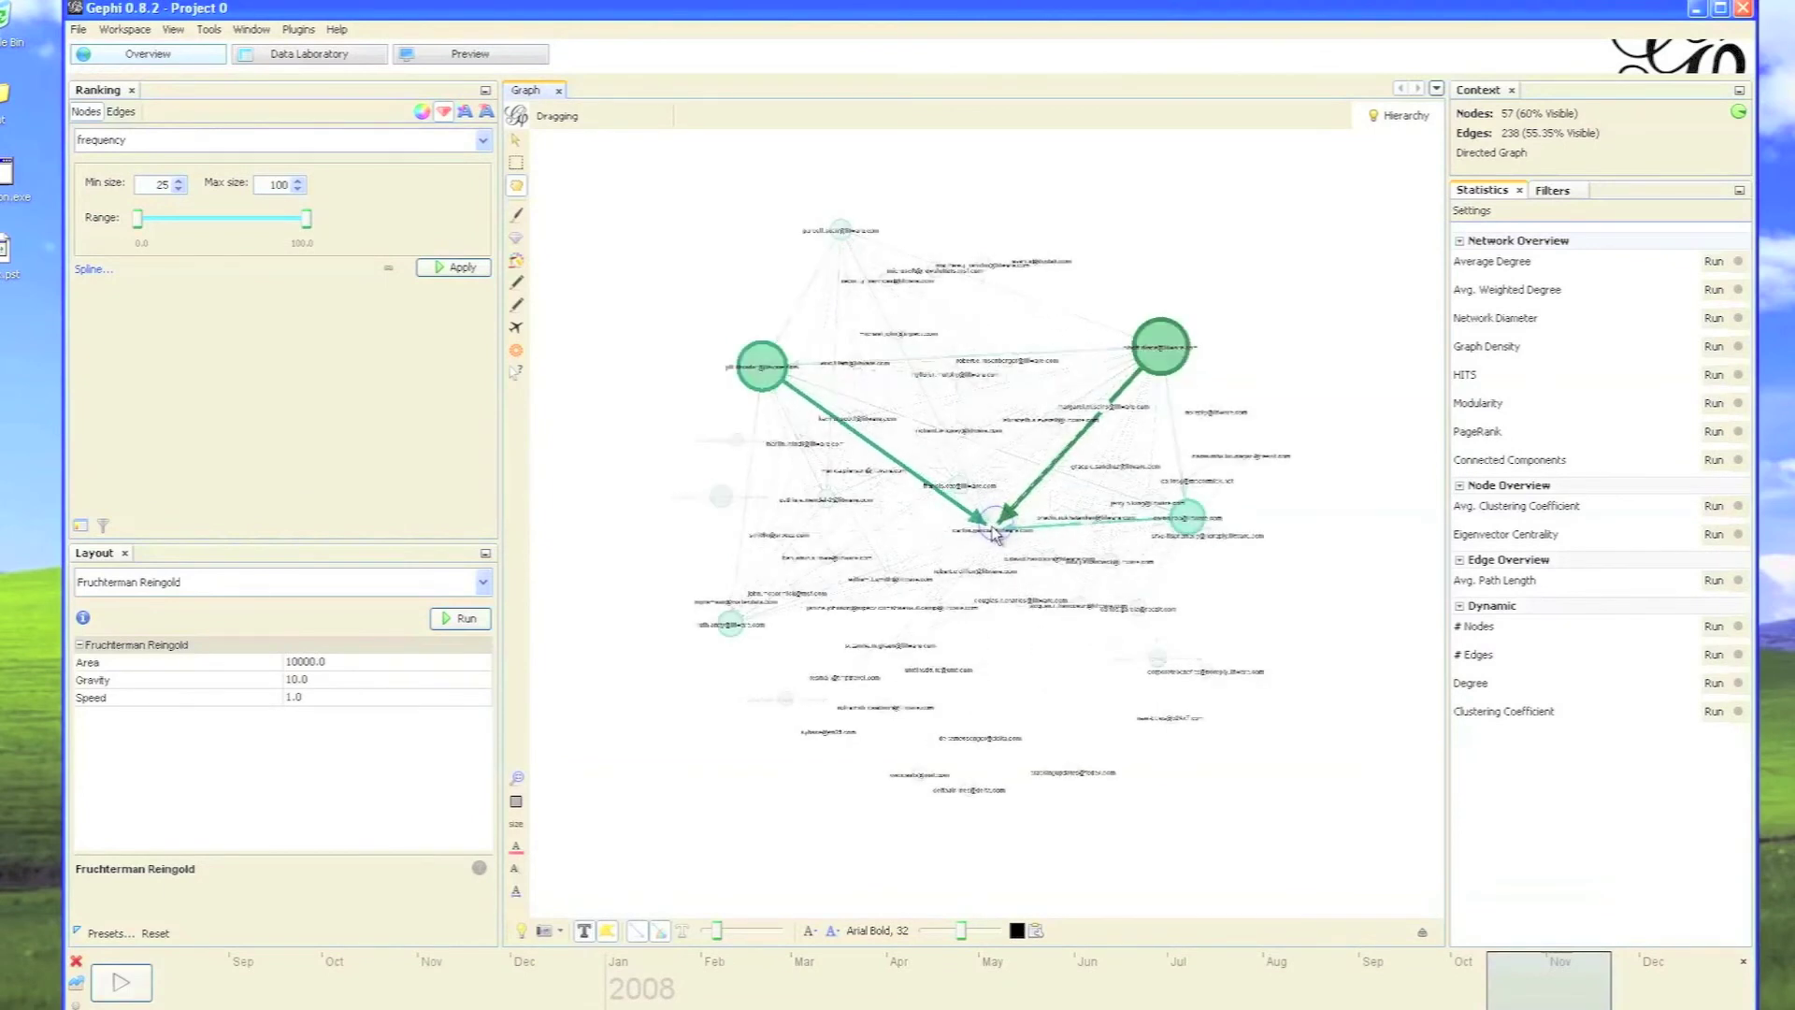
left_click_drag(994, 533, 973, 534)
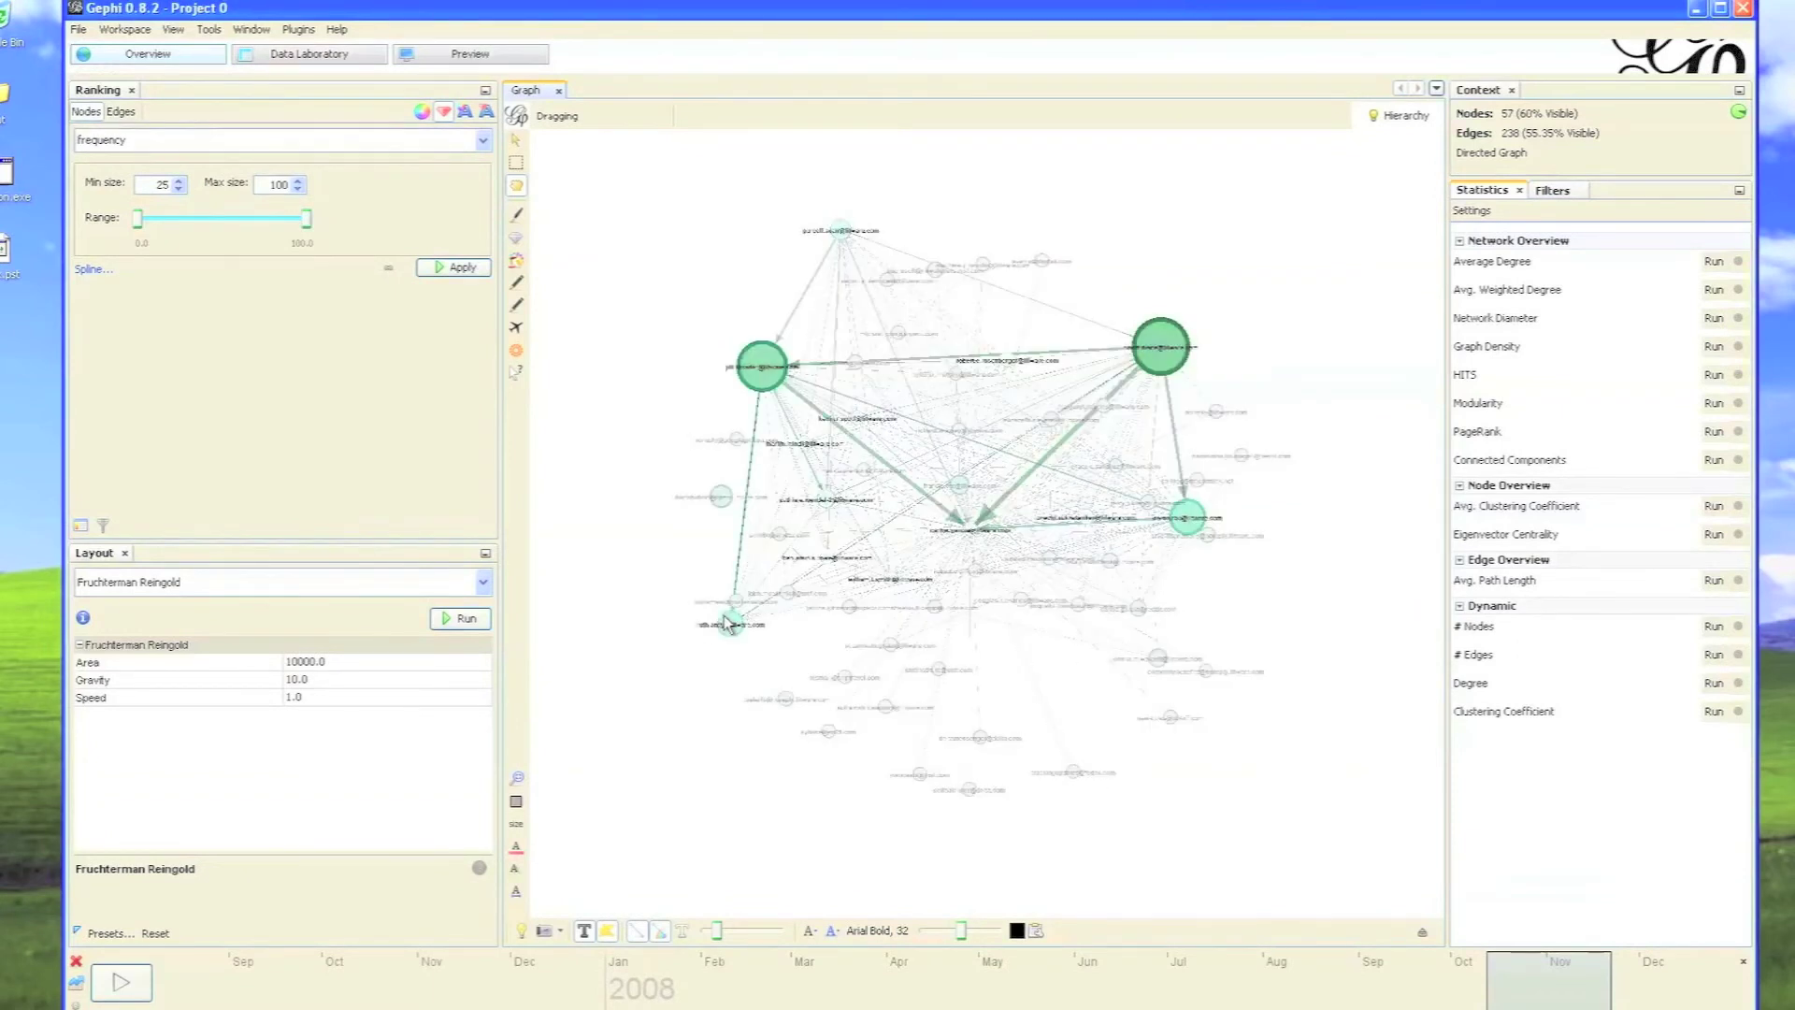
left_click_drag(710, 624, 677, 621)
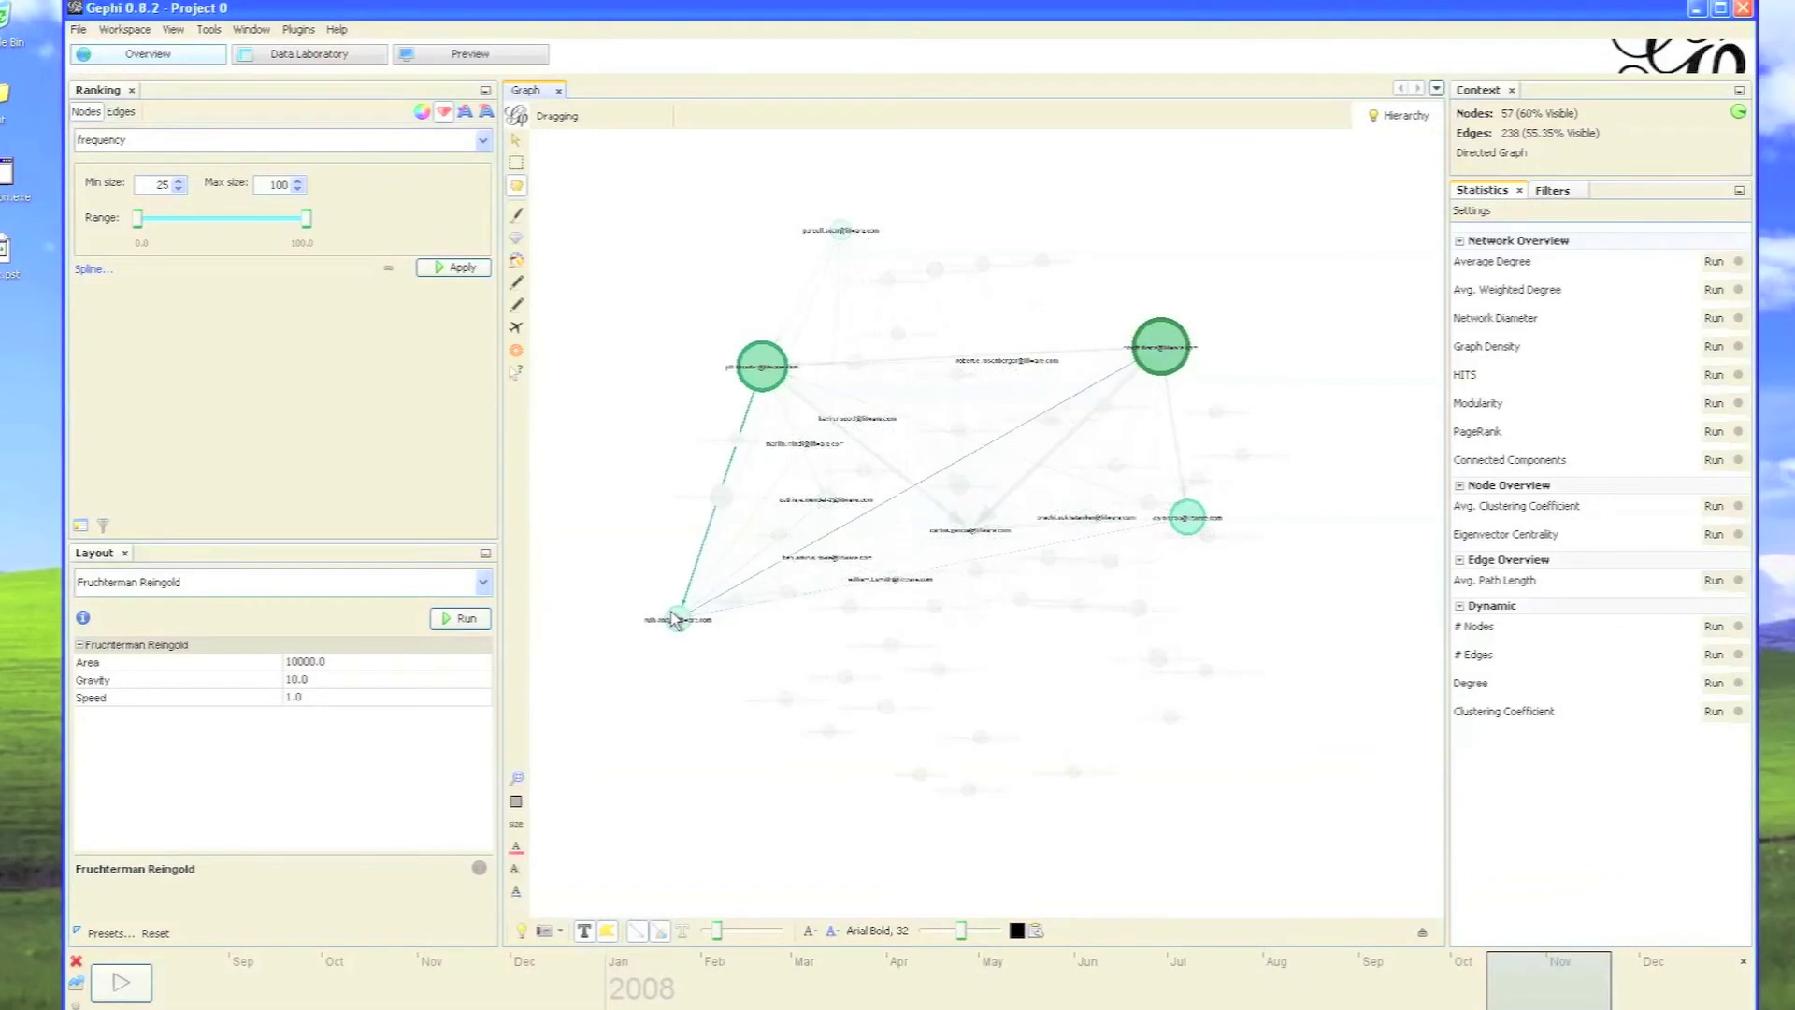
Move the time window back to August and forward to September through early October 2008, and shift the topmost green node toward the middle
left_click_drag(1543, 984, 1370, 972)
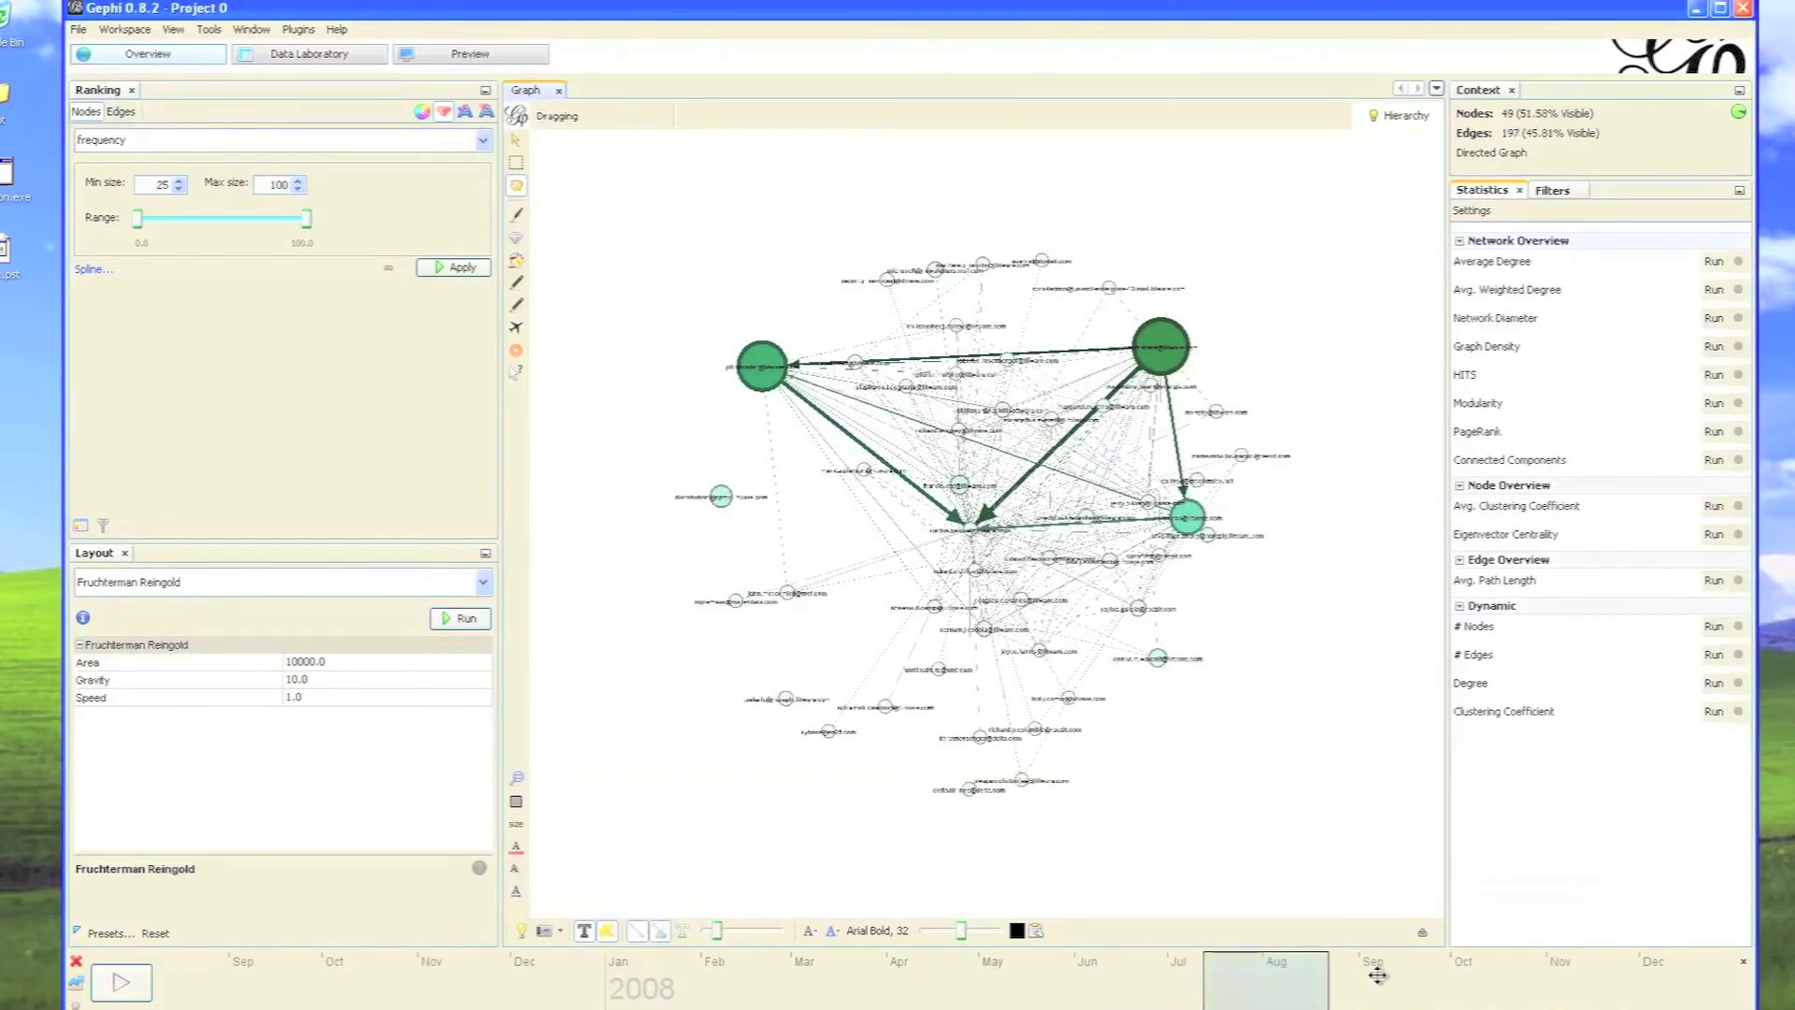
left_click_drag(1246, 981, 1359, 983)
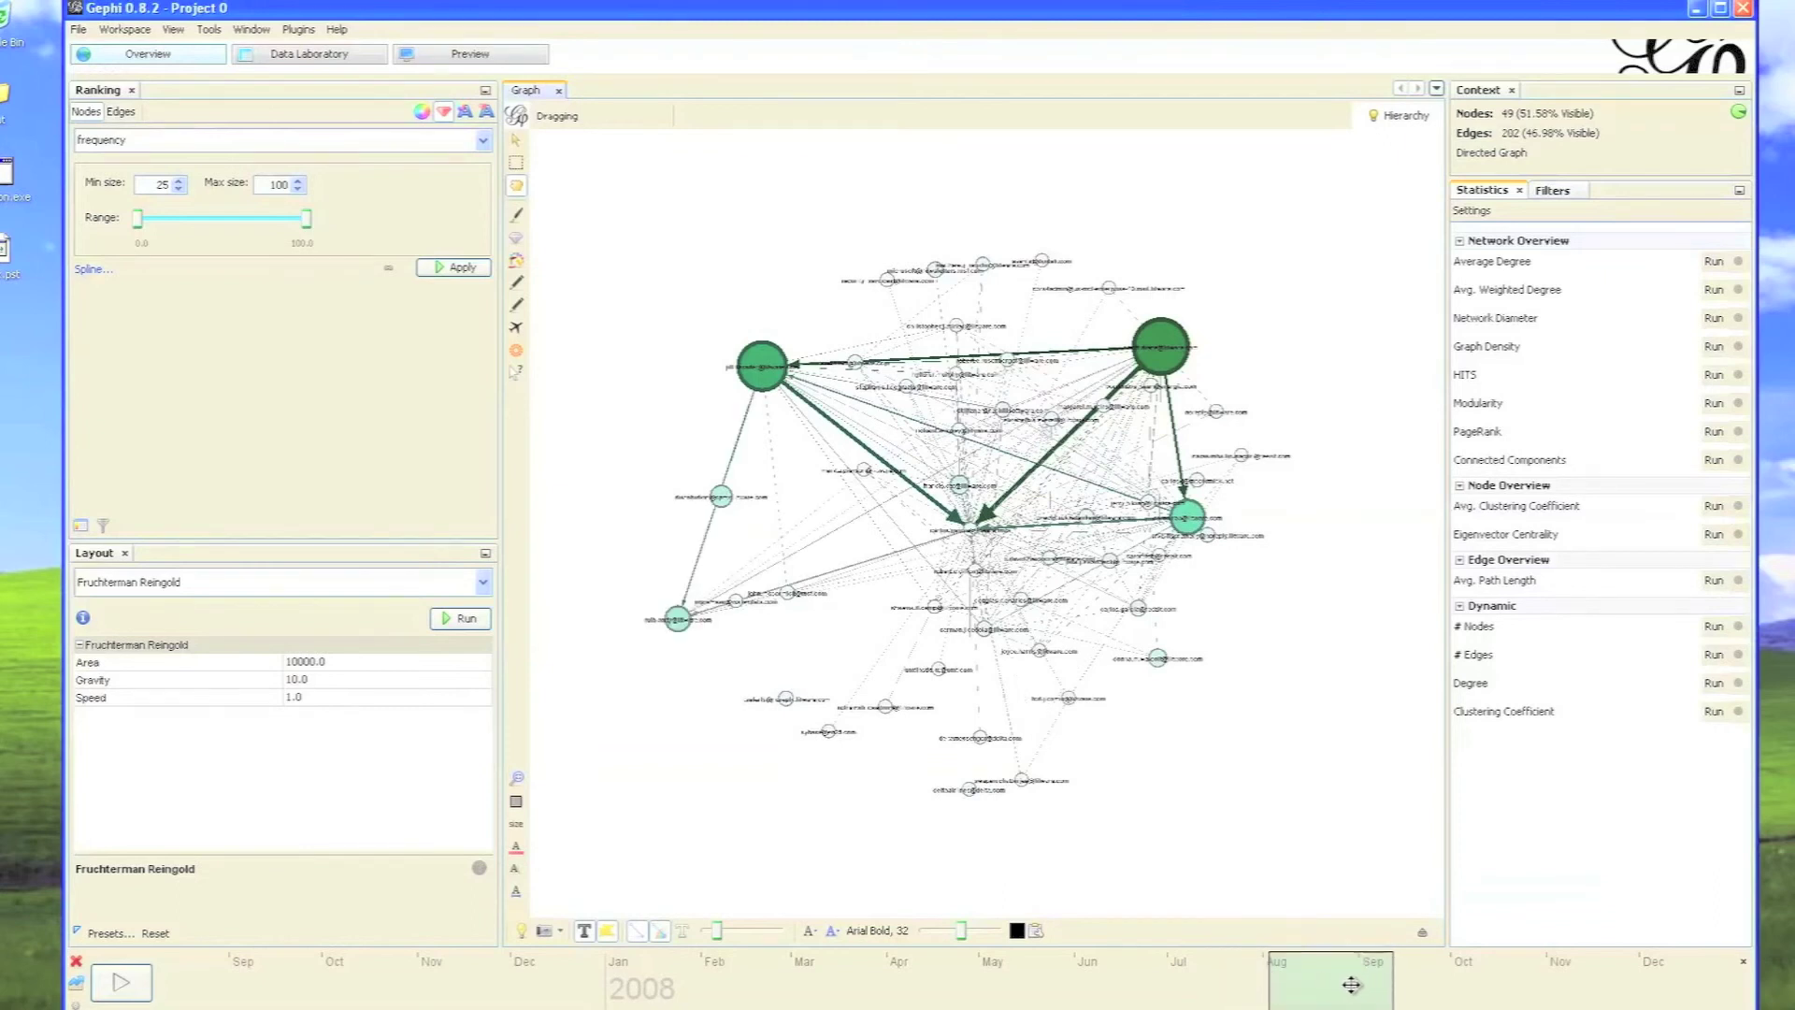
mouse_move(1352, 985)
left_click_drag(1320, 997, 1413, 997)
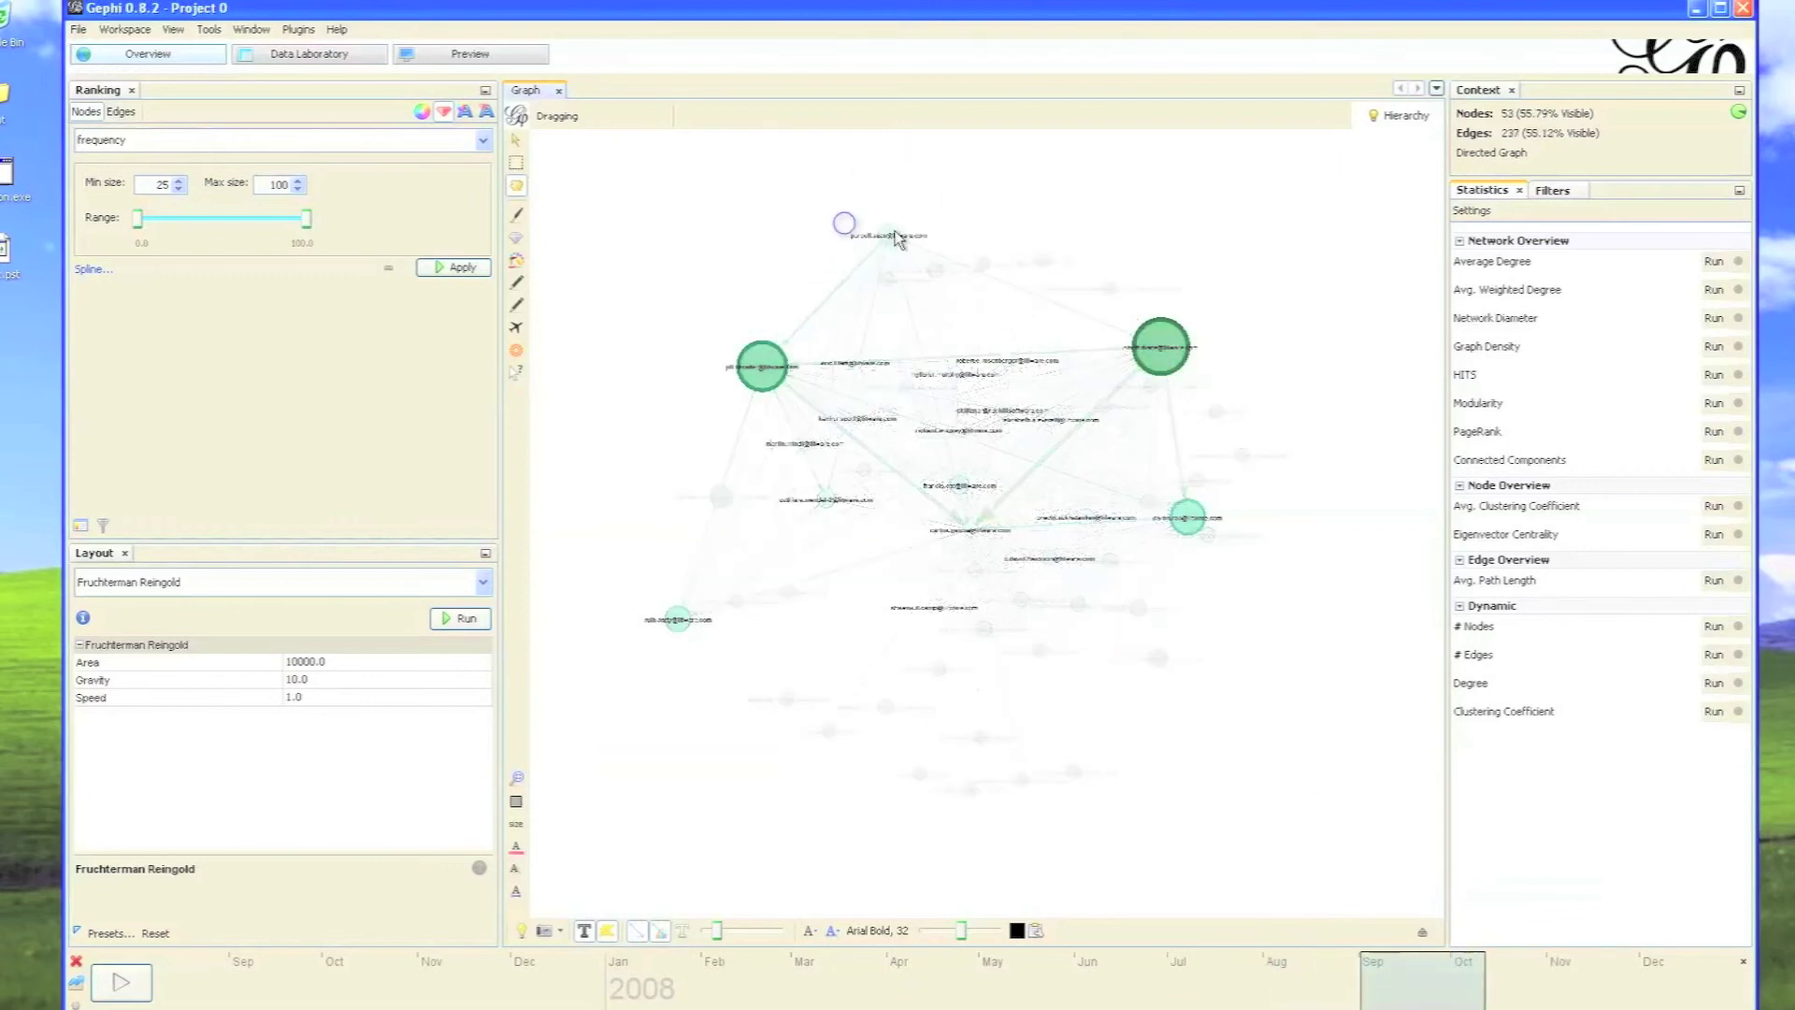
left_click_drag(842, 229, 939, 243)
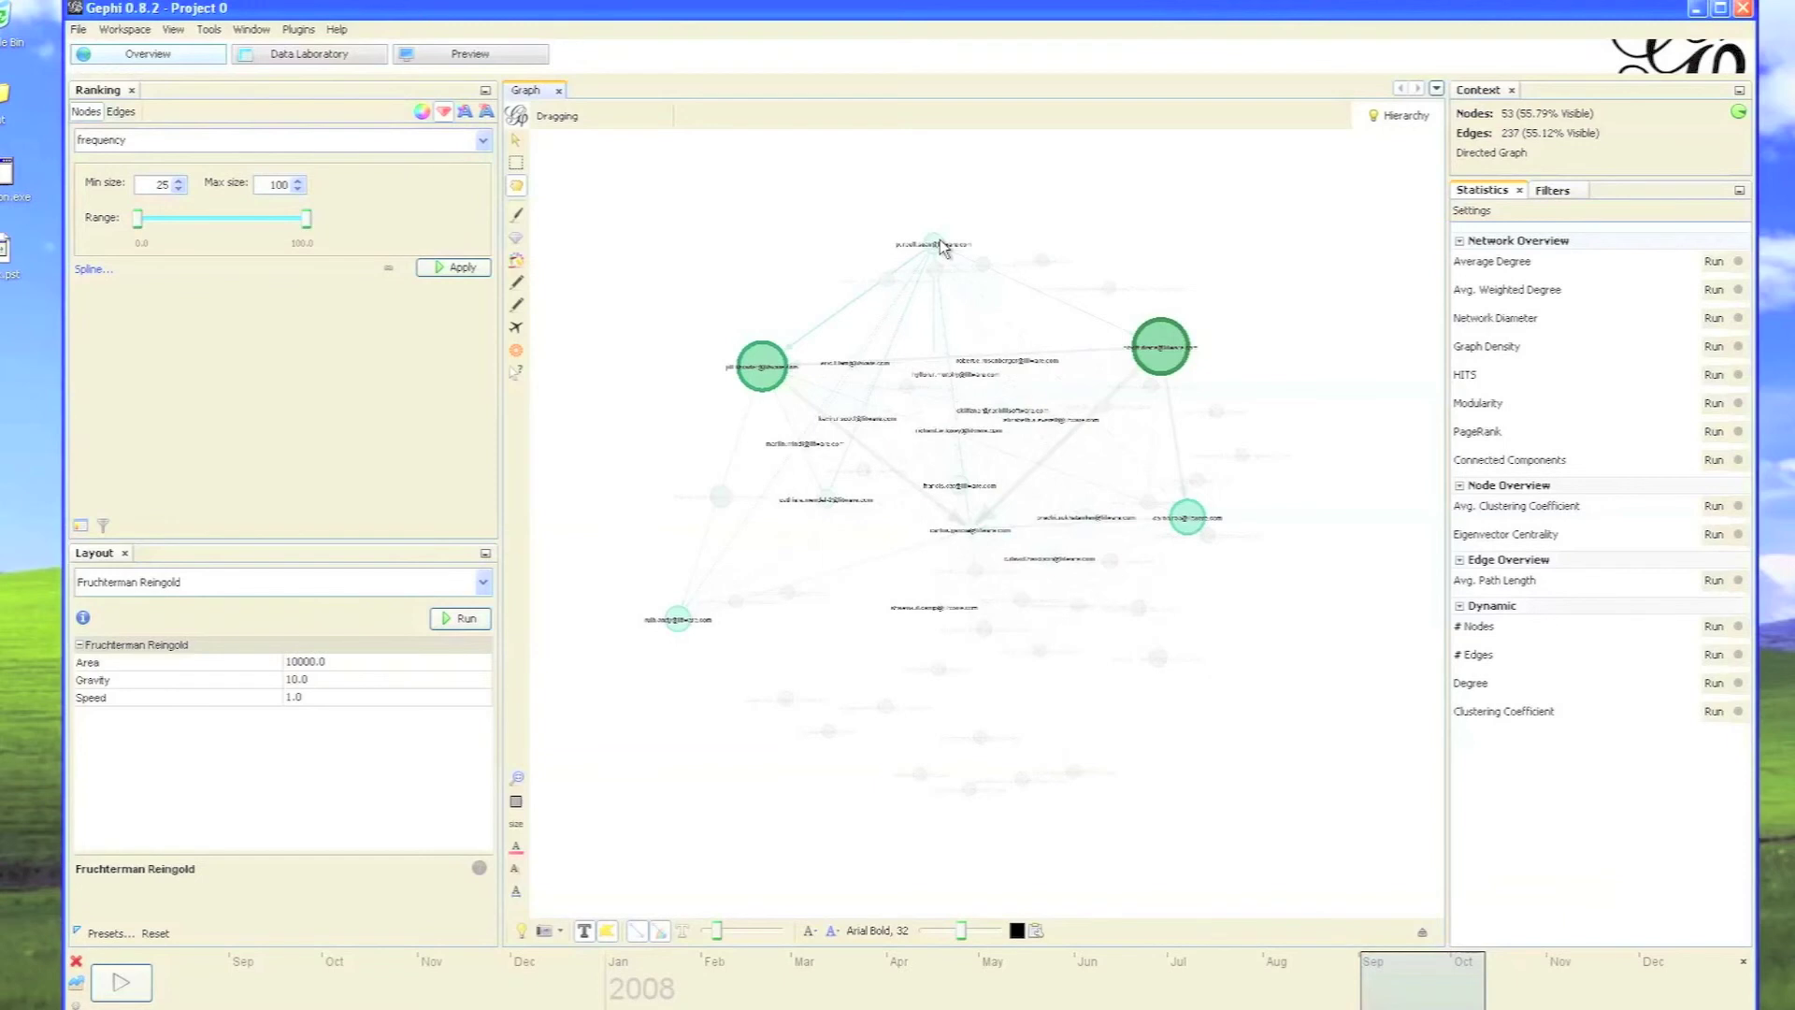